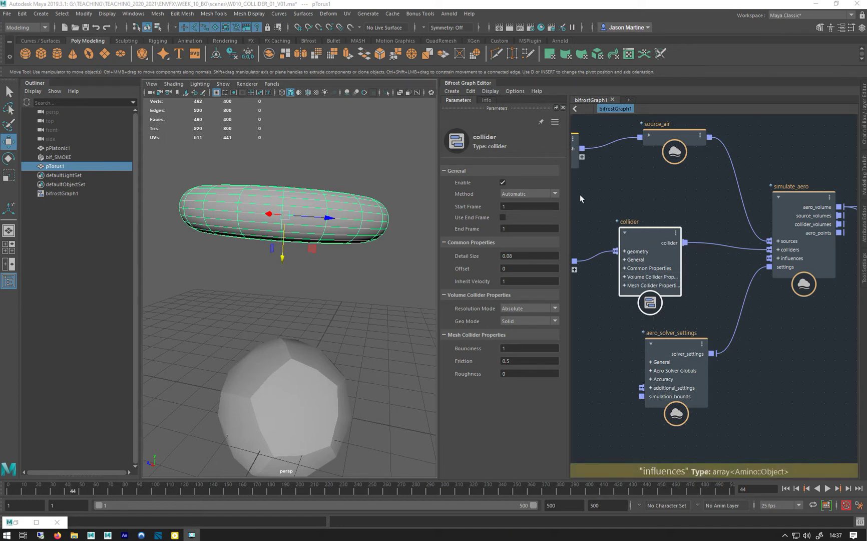
Reposition the collider node, detach it from simulate_aero, and reconnect its output to the colliders input
drag(651, 254, 665, 249)
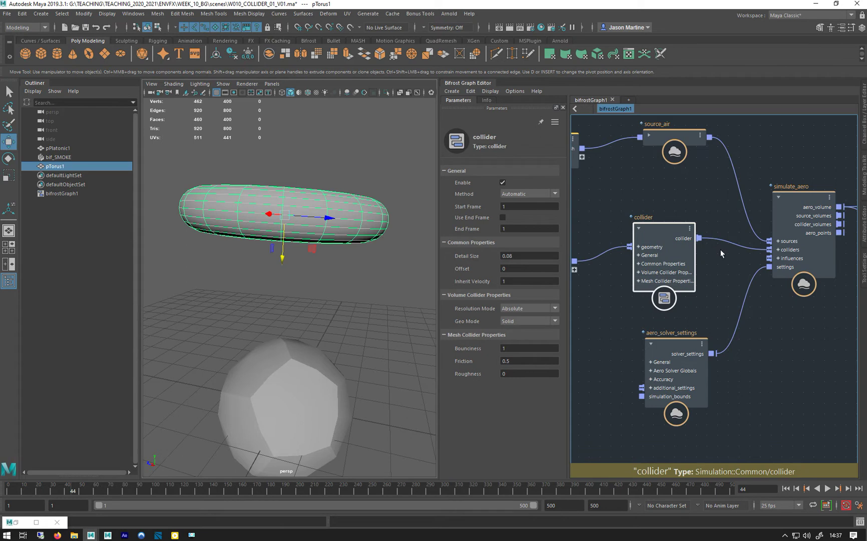
drag(758, 248, 742, 257)
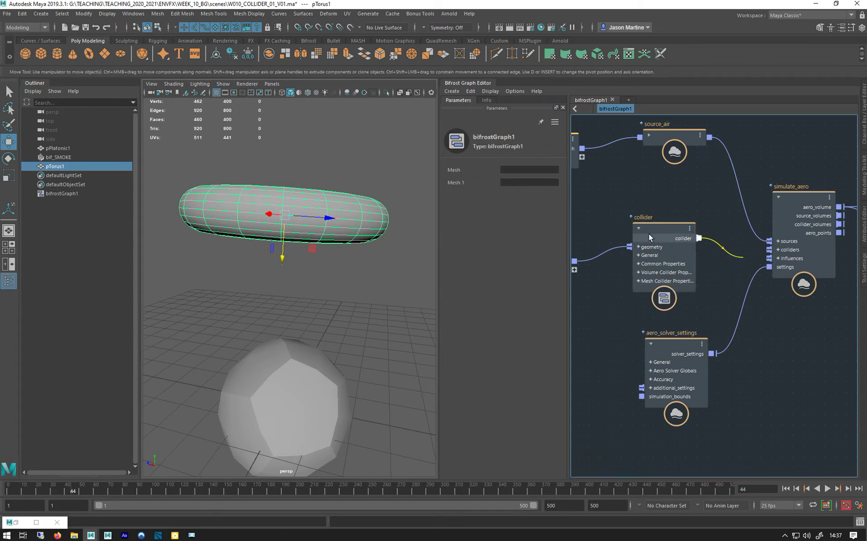
click(648, 232)
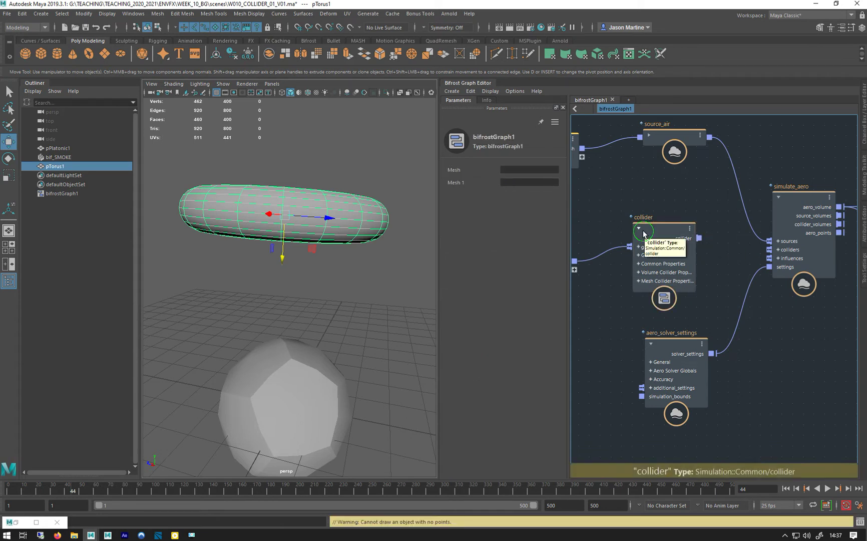
scroll(615, 207, up, 2)
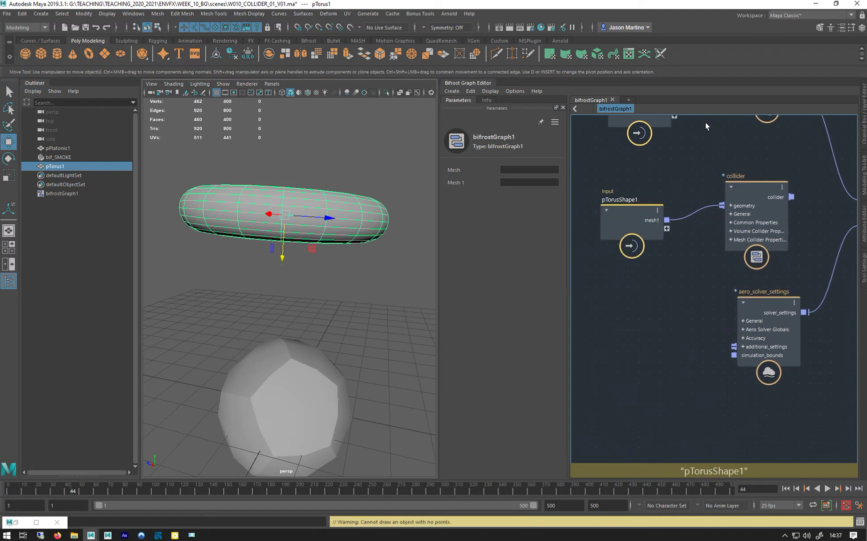
scroll(612, 171, down, 2)
alt+middle_drag(612, 171, 597, 173)
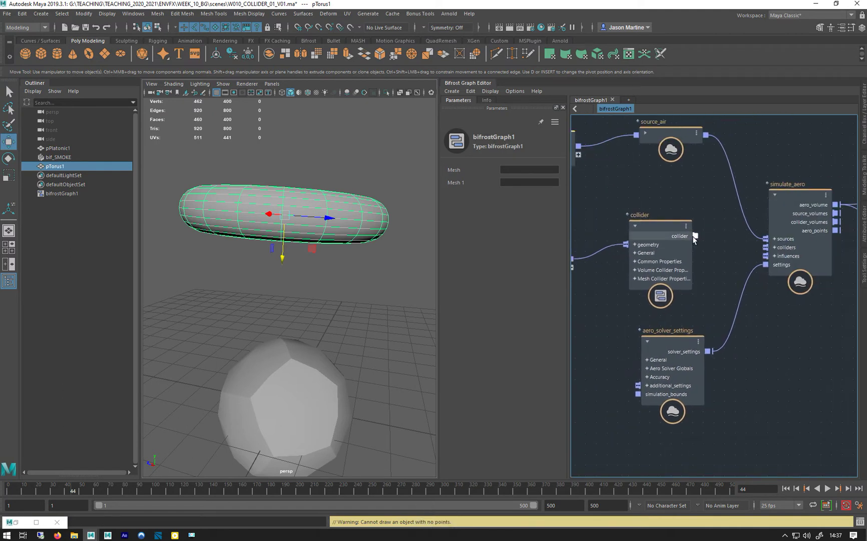
drag(695, 236, 773, 249)
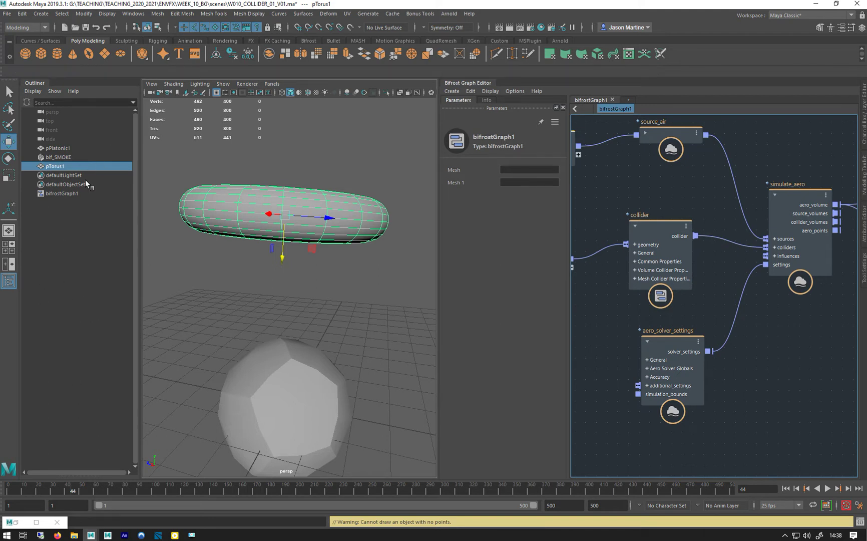
Disconnect the collider node's output from the colliders input of simulate_aero and hide the pTorus1 object
click(756, 244)
drag(764, 247, 742, 263)
drag(586, 187, 589, 186)
key(a)
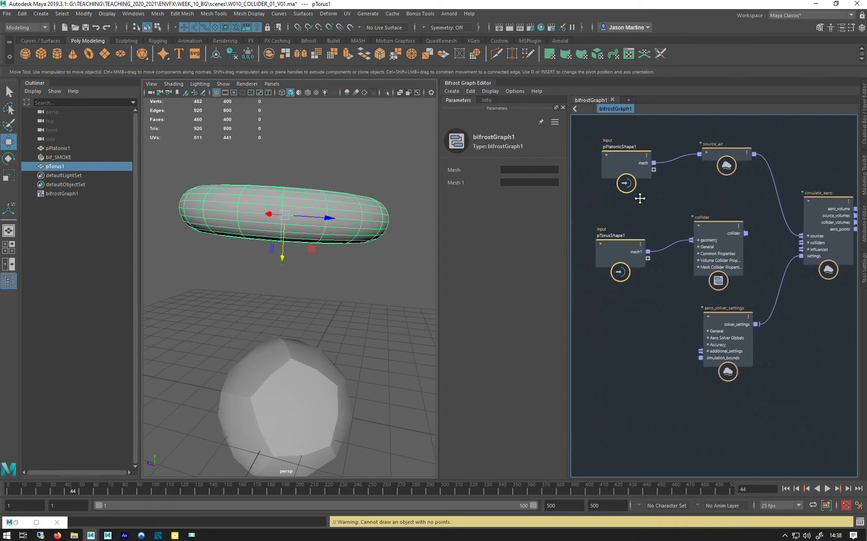
click(54, 168)
key(ctrl+h)
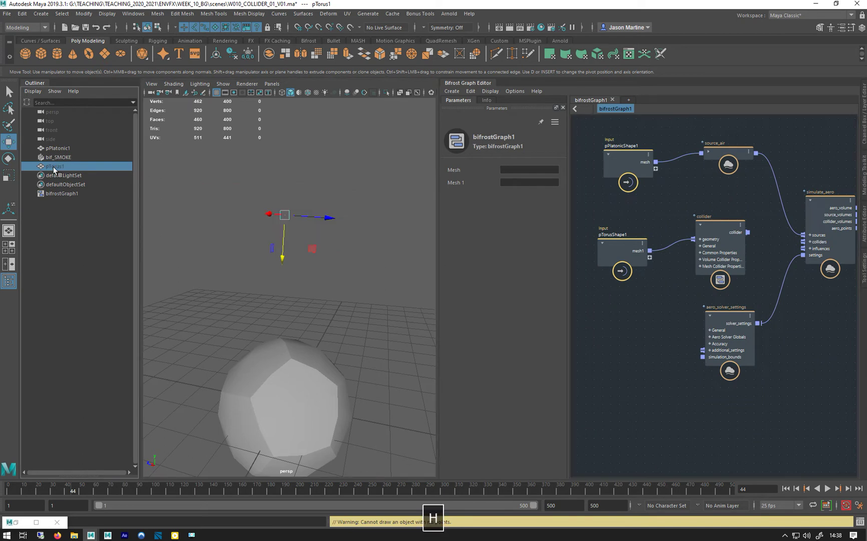
Show the parameters of the aero_solver_settings node and widen the graph editor and its parameter area to fit the full names
click(737, 319)
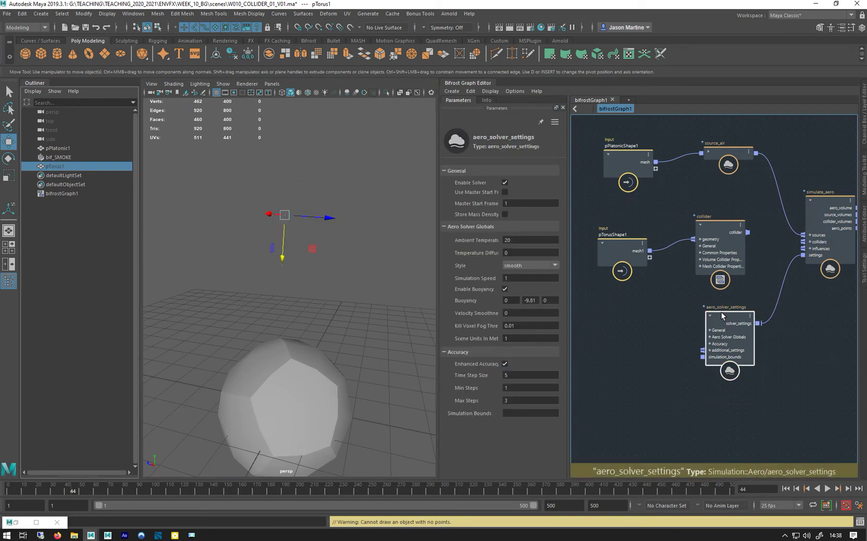
scroll(676, 305, up, 2)
scroll(676, 304, up, 2)
middle_drag(668, 290, 686, 246)
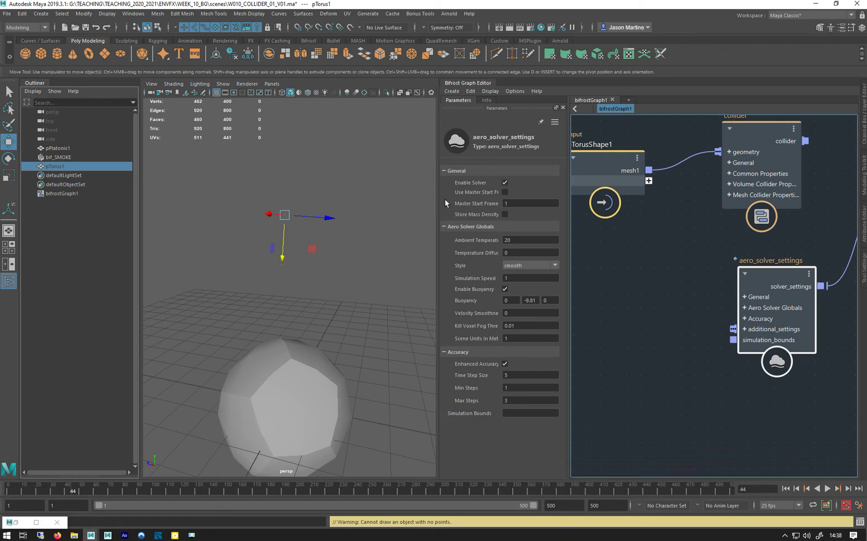
drag(439, 198, 423, 199)
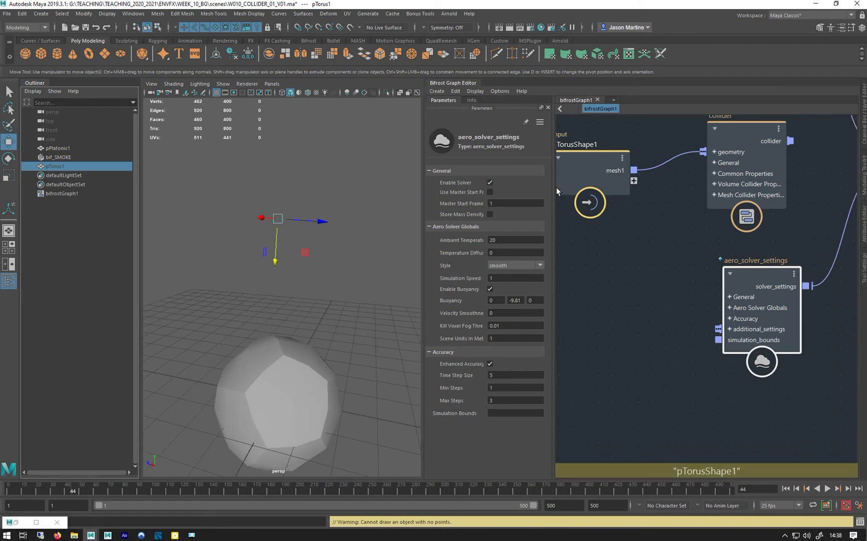
drag(554, 188, 592, 188)
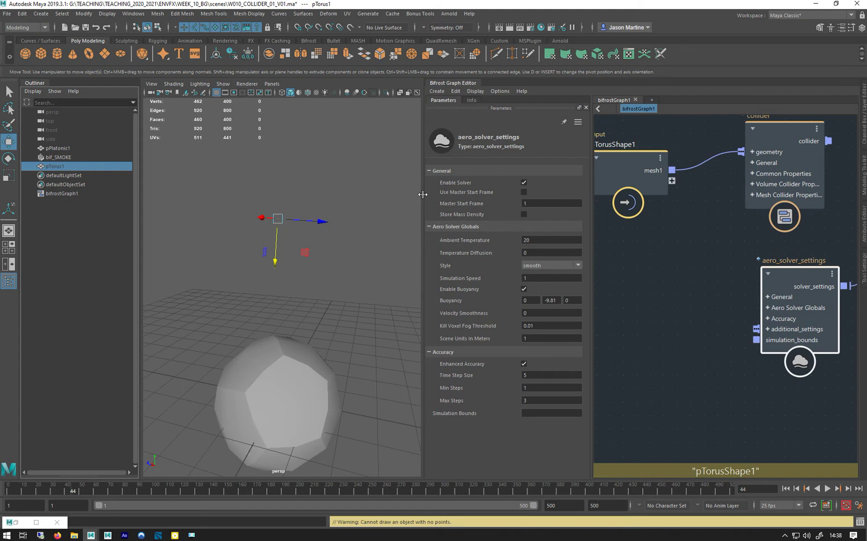
drag(423, 194, 357, 192)
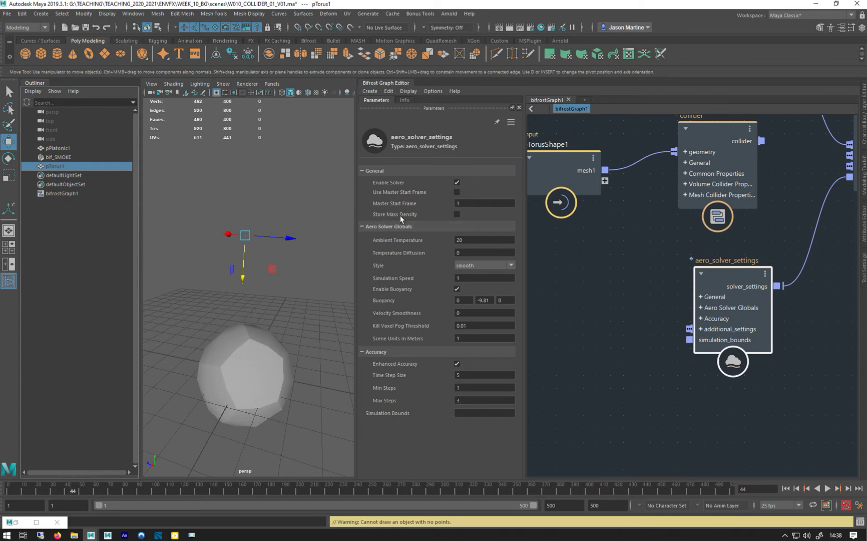
Examine the aero_solver_settings documentation together with its Ambient Temperature, Temperature Diffusion and Style parameters
click(404, 101)
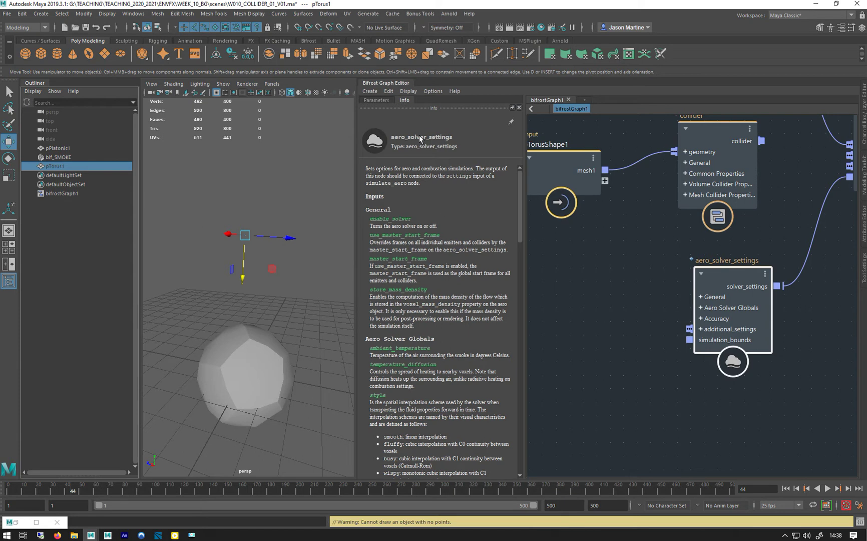
click(379, 101)
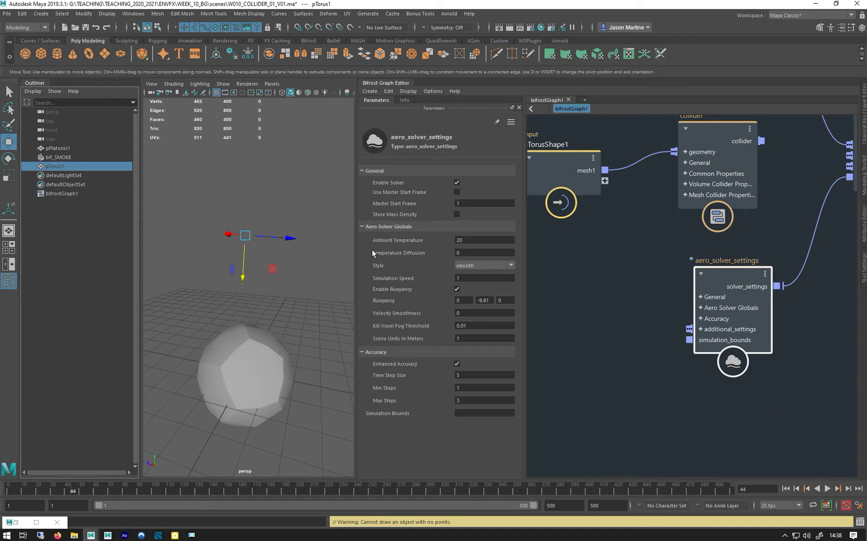
double_click(471, 237)
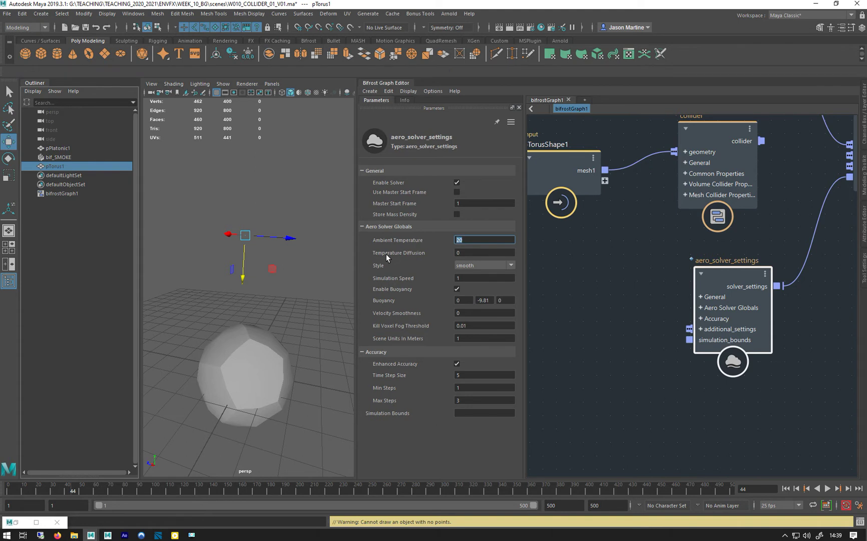
key(Tab)
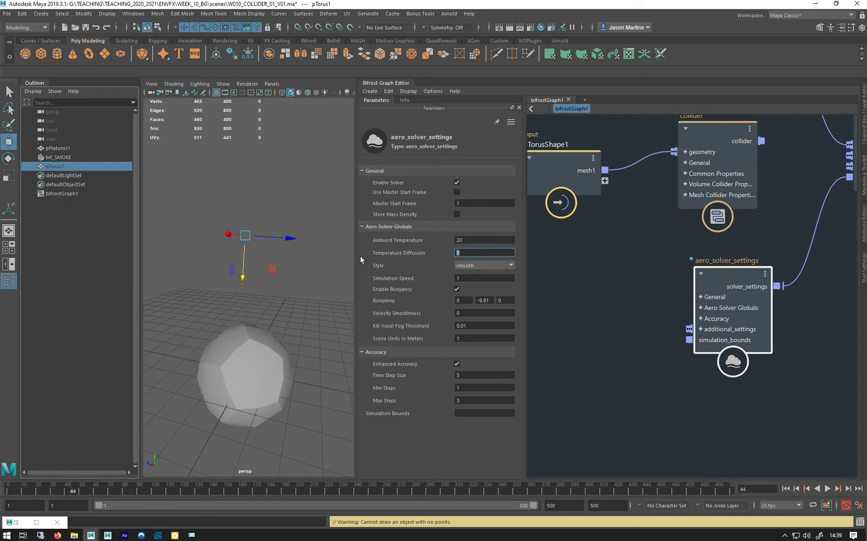
click(403, 99)
scroll(371, 318, down, 2)
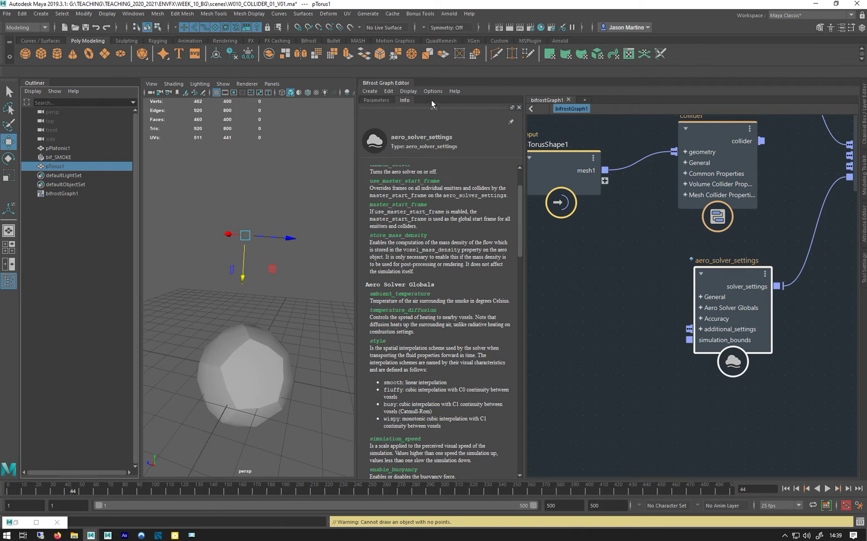
click(377, 100)
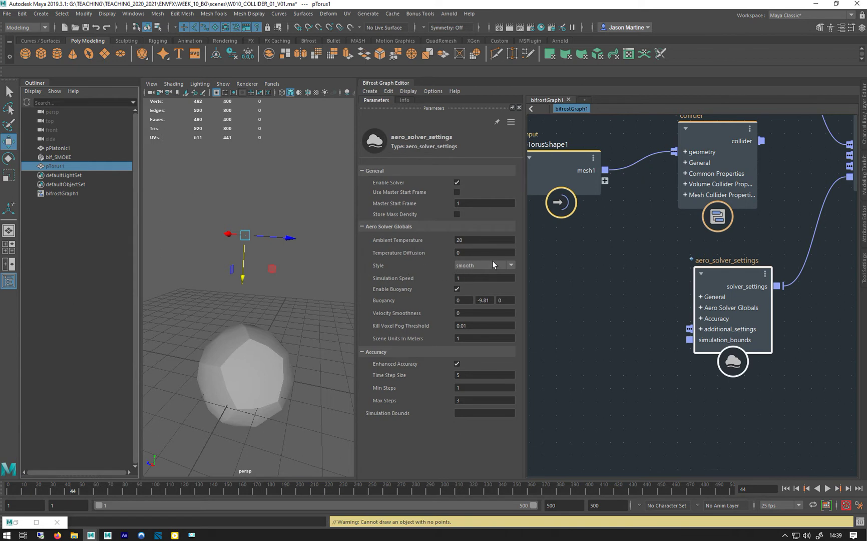
click(507, 263)
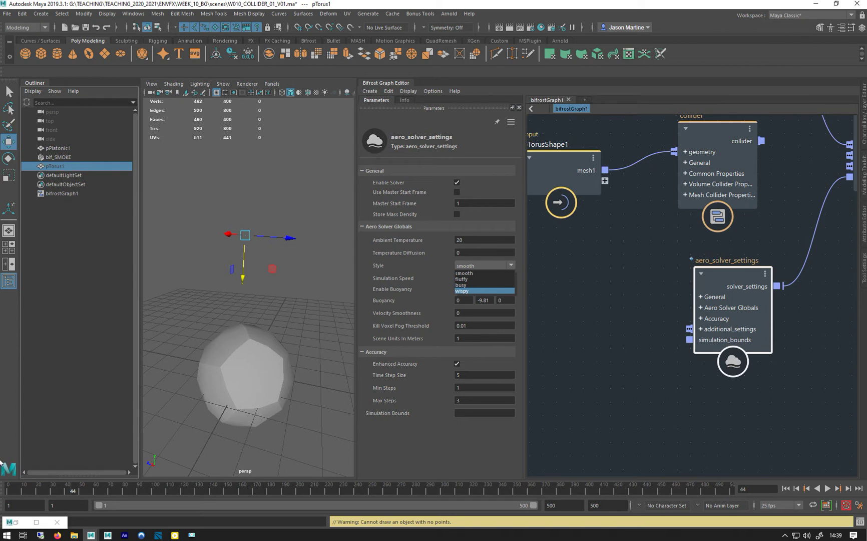
click(15, 523)
click(15, 523)
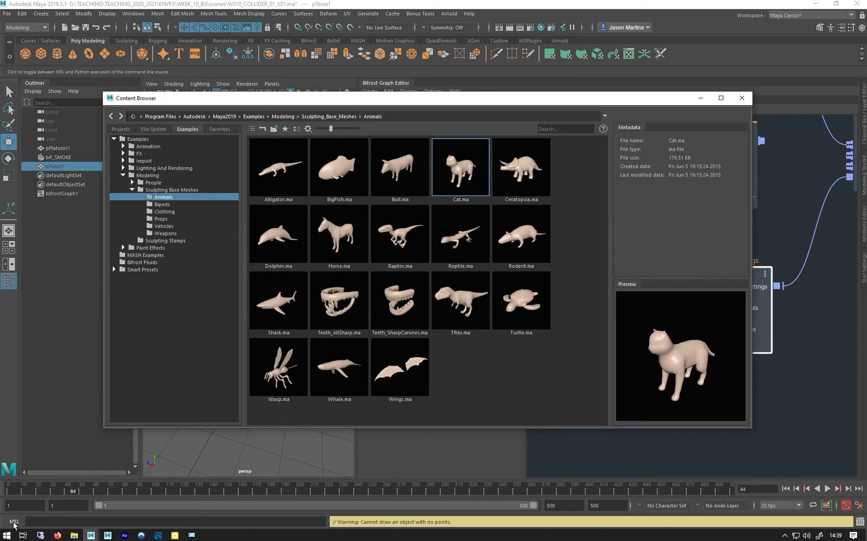
click(741, 99)
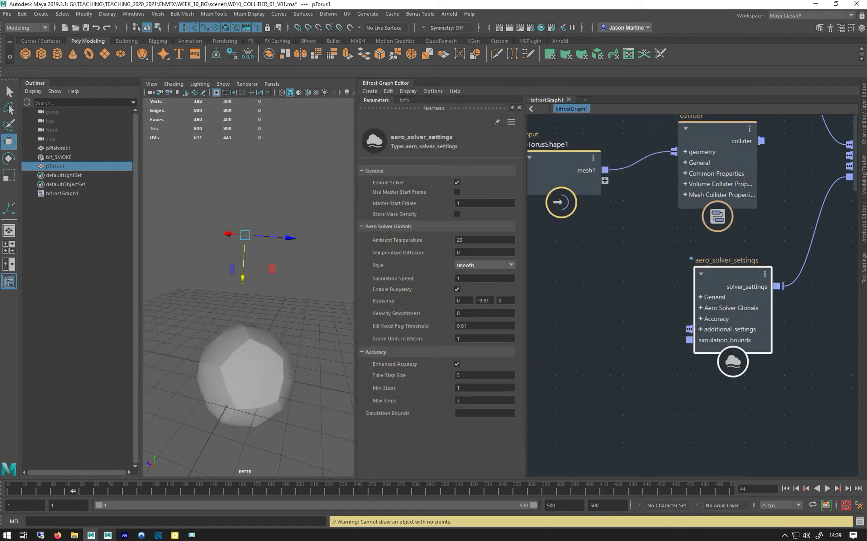
Switch to PotPlayer and view bg_aero_style_tests_01_v01.mp4 maximized to compare the smooth, fluffy, busy and wispy smoke styles
click(175, 534)
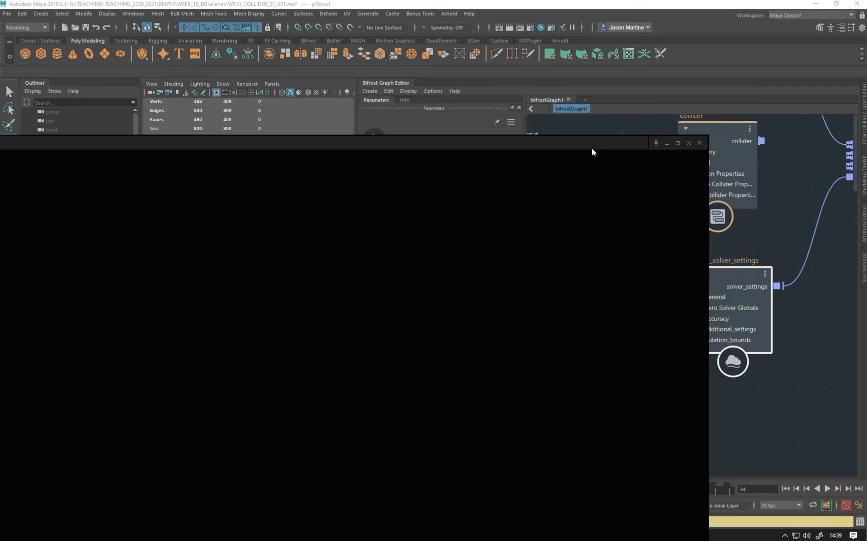
click(678, 143)
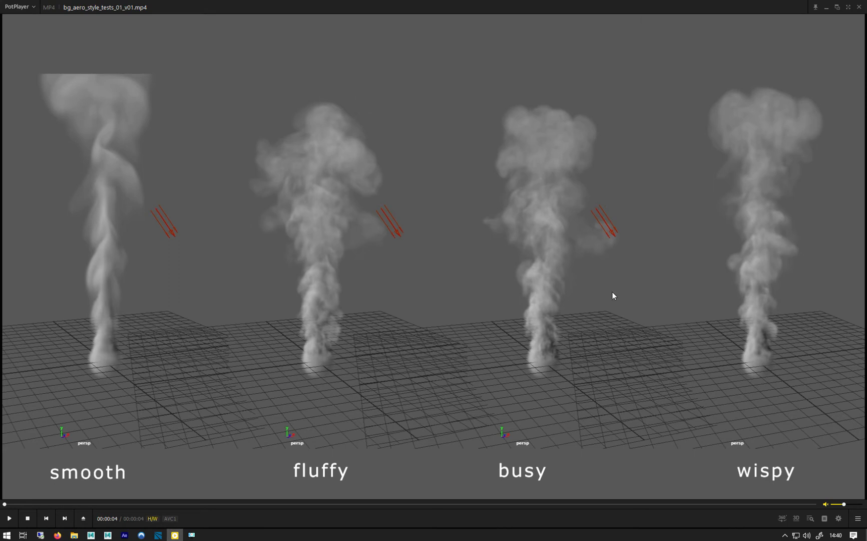
click(826, 11)
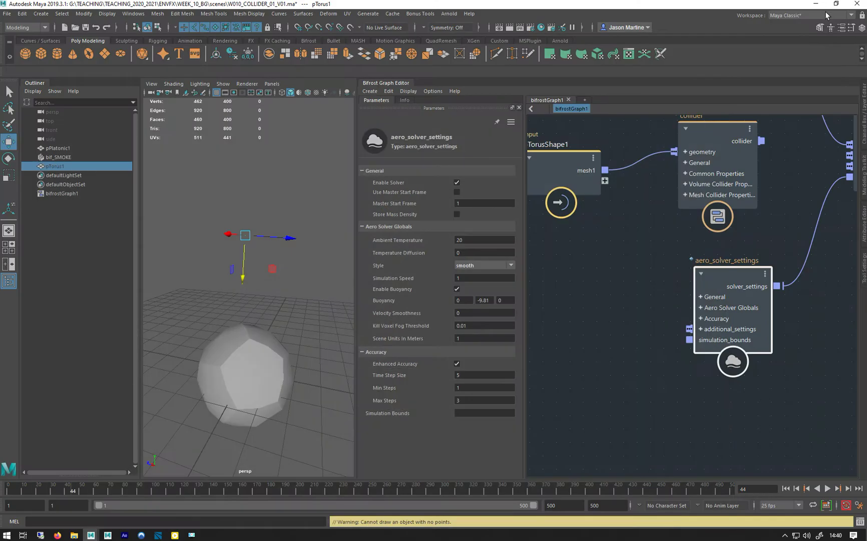
Read the node documentation's interpolation definitions for the available Style options of aero_solver_settings
click(479, 269)
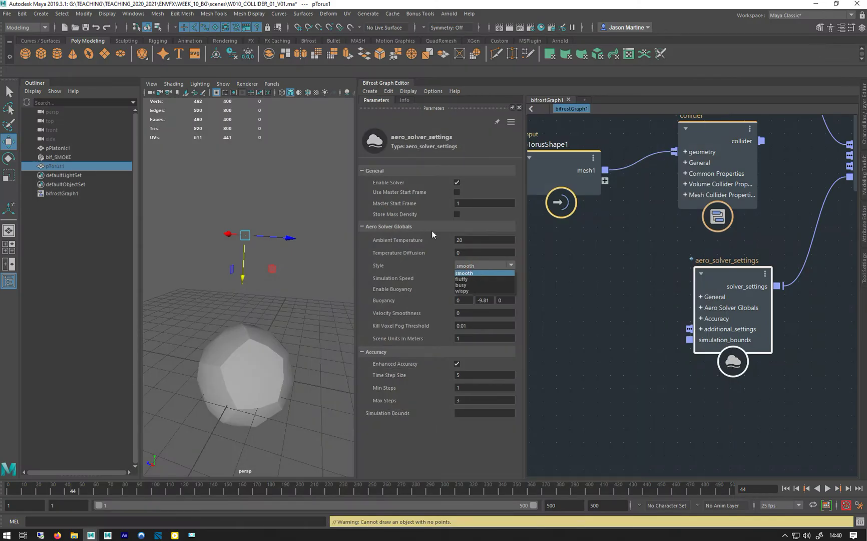
click(403, 99)
scroll(416, 357, down, 1)
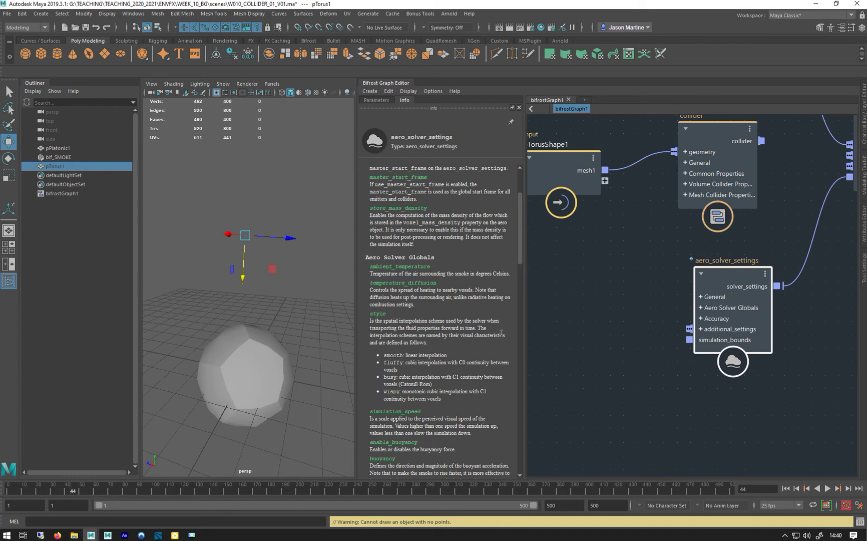
scroll(365, 470, down, 1)
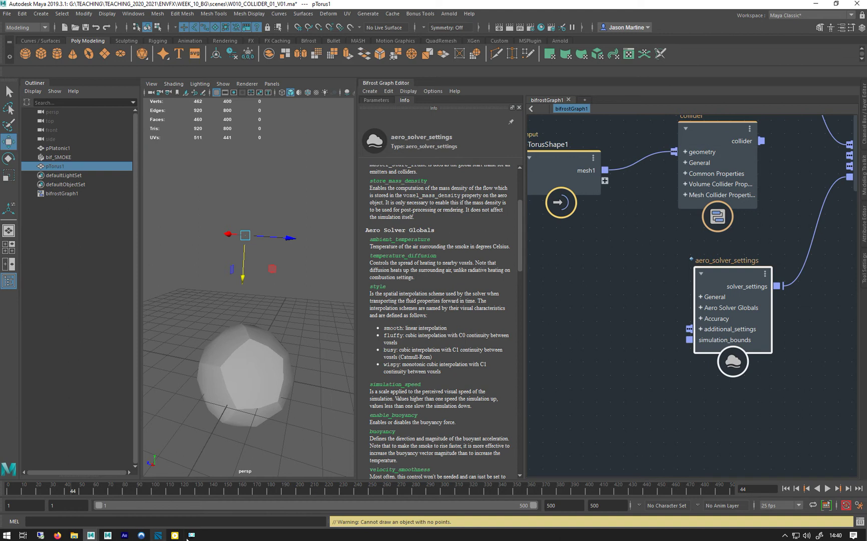
Replay the smoke style comparison video in PotPlayer and return to Maya
mouse_move(192, 535)
click(187, 473)
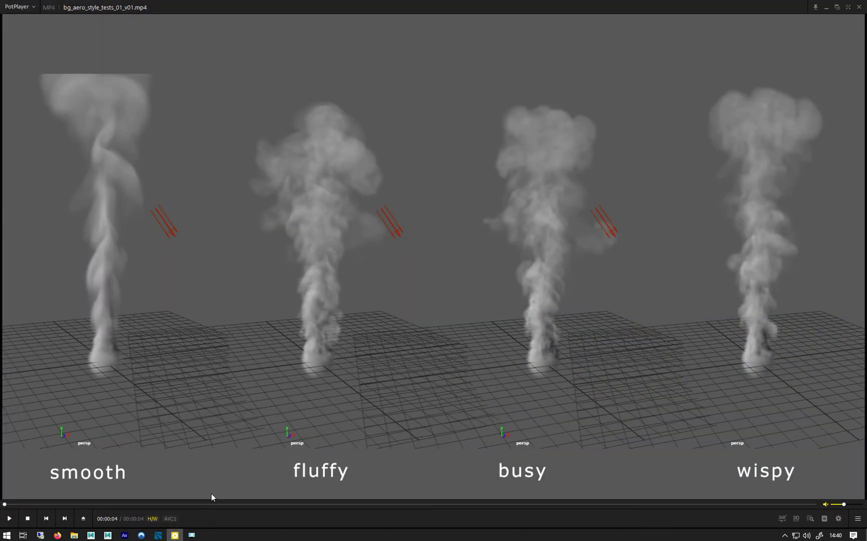
click(9, 518)
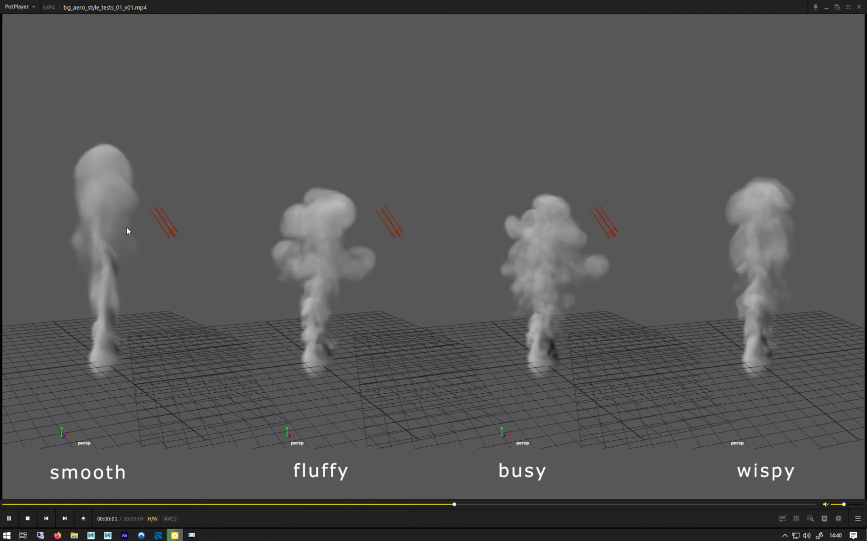
click(826, 7)
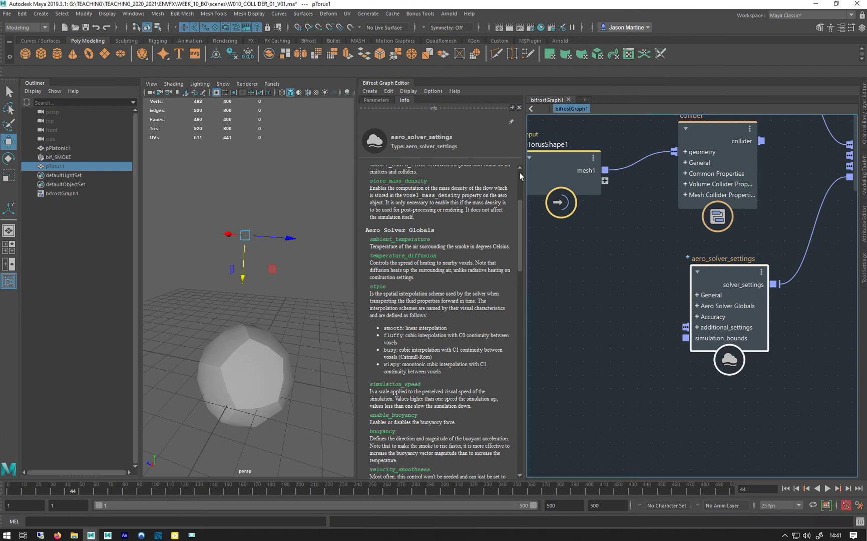
Set the Style of aero_solver_settings to fluffy and rewind the timeline to the start of the playback range
click(377, 100)
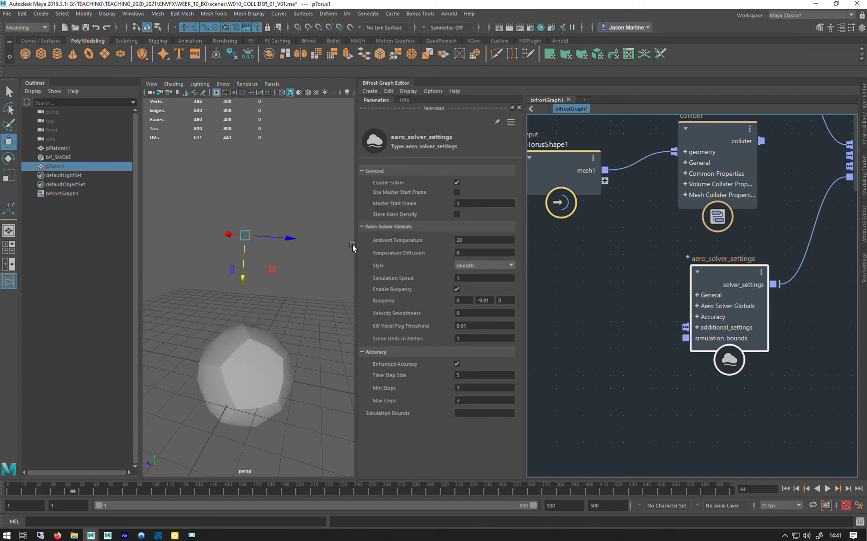
click(489, 266)
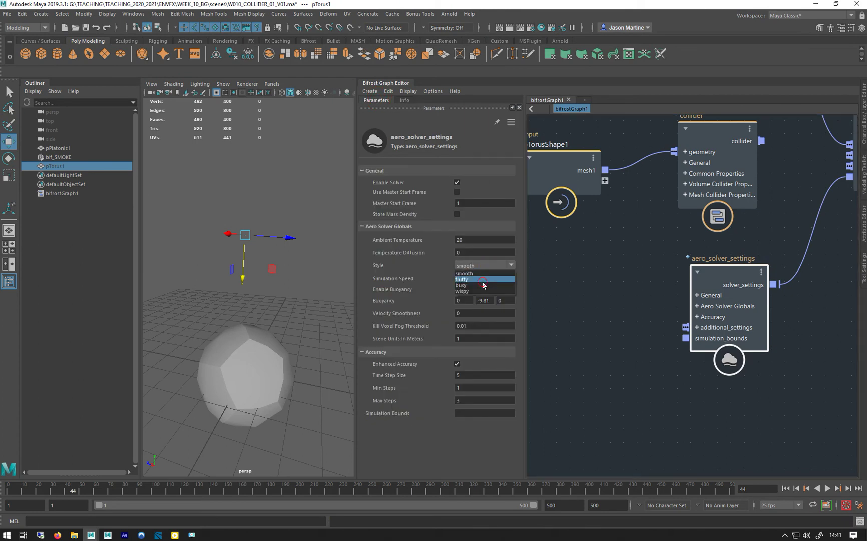
click(482, 279)
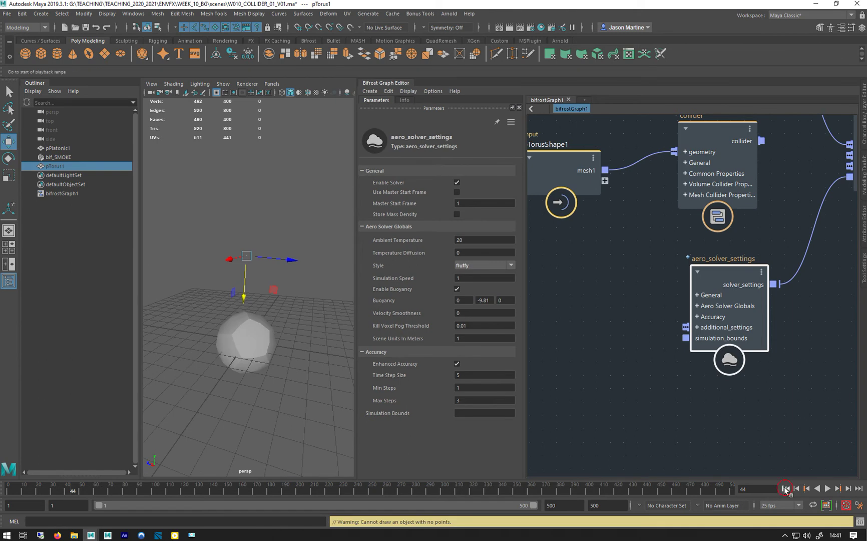
click(785, 488)
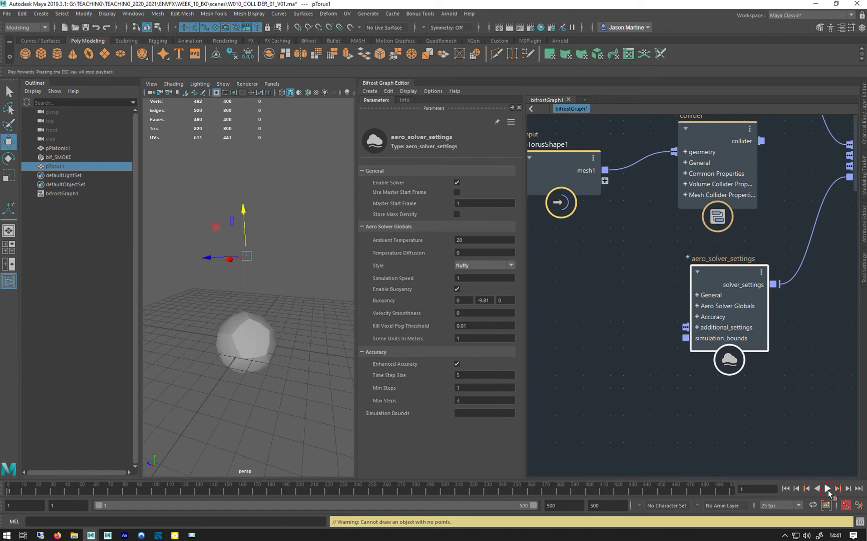
Play the fluffy-style smoke simulation, examine the rising plume in perspective, and return to the start of the playback range
click(828, 488)
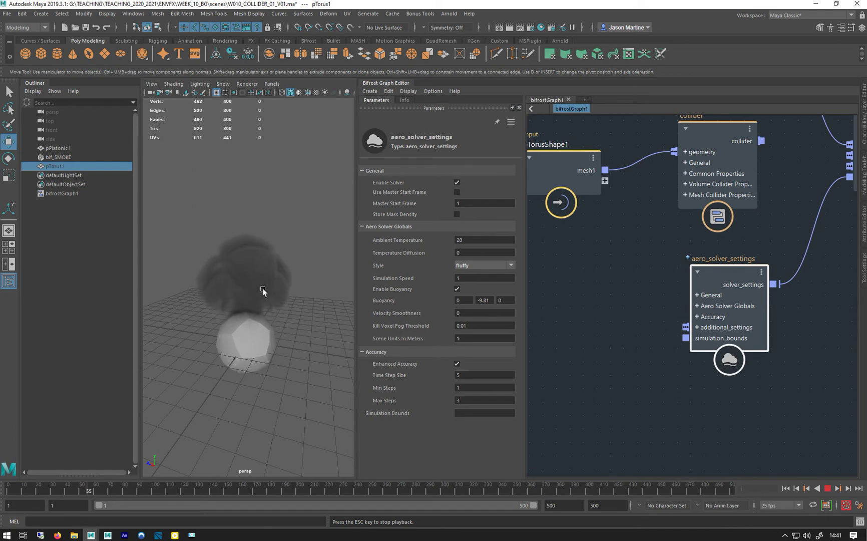
mouse_move(210, 279)
alt+mouse_down()
mouse_move(230, 272)
mouse_move(242, 279)
alt+mouse_up()
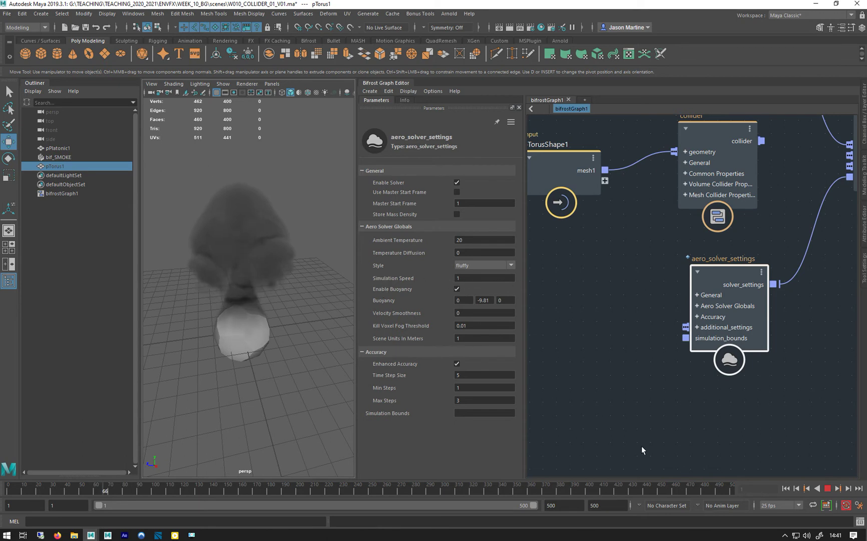
click(784, 489)
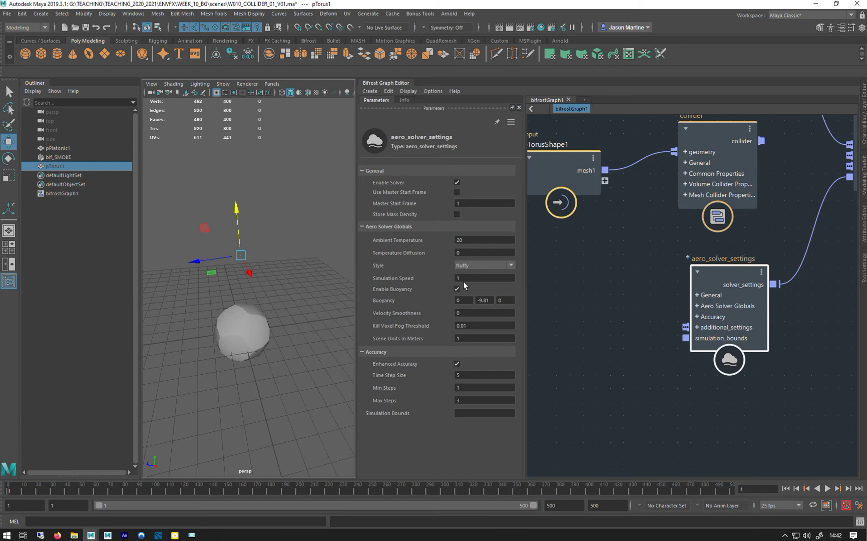
Set the Simulation Speed of aero_solver_settings to 10 and play several frames to examine the smoke from different angles
click(468, 277)
text(0)
key(Return)
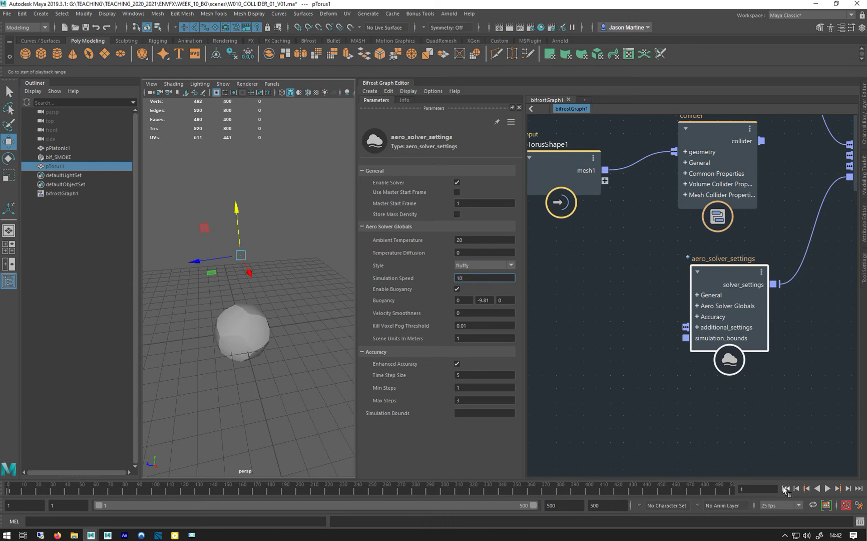
click(827, 489)
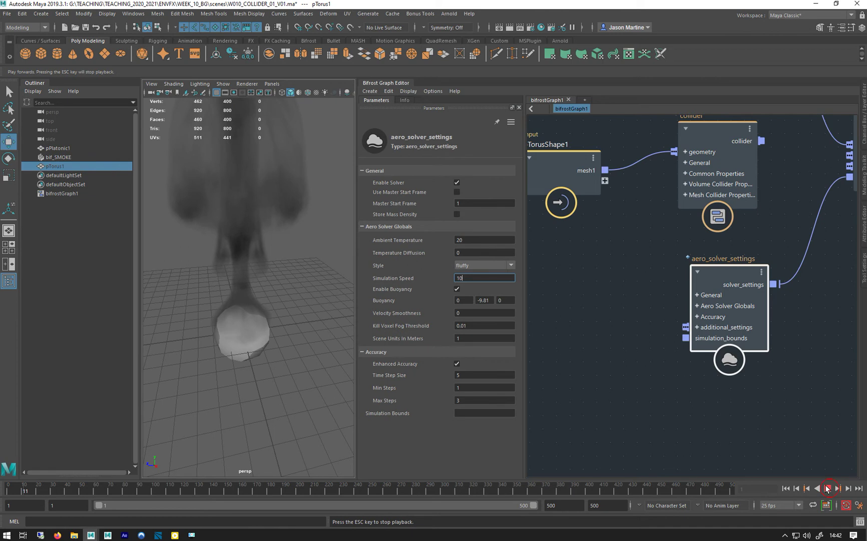
key(alt)
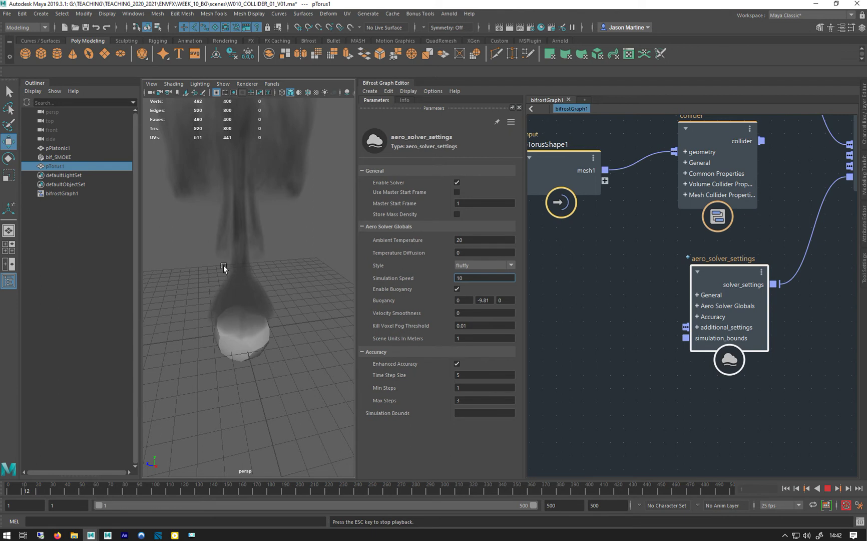
key(Escape)
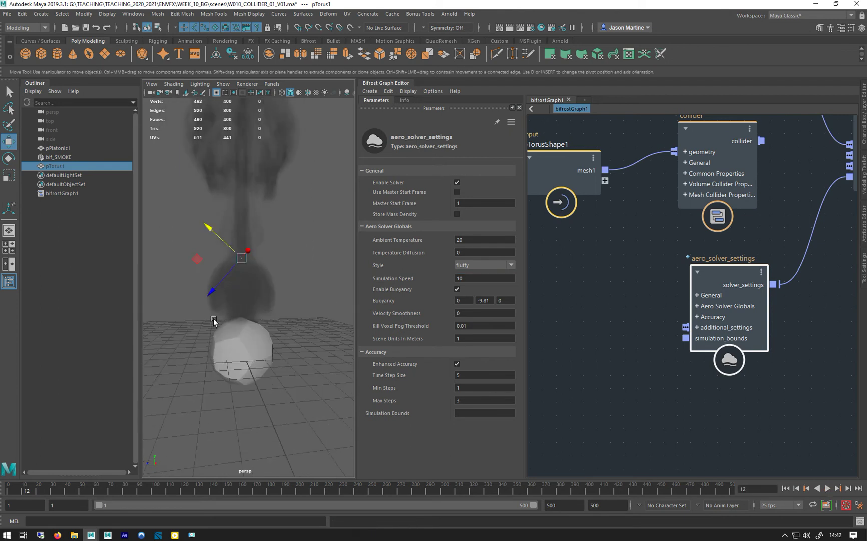
alt+drag(267, 330, 171, 408)
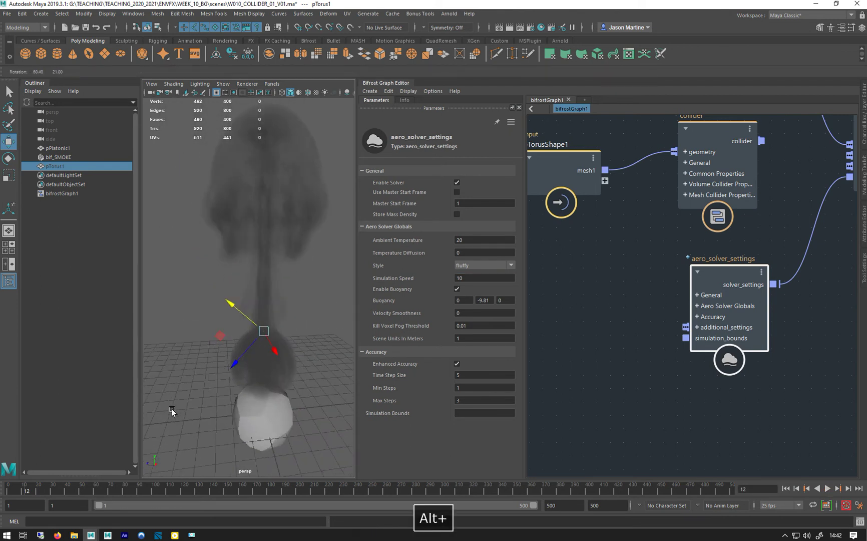
alt+drag(210, 346, 293, 335)
alt+drag(241, 345, 419, 373)
Set the Simulation Speed of aero_solver_settings to 1
click(461, 277)
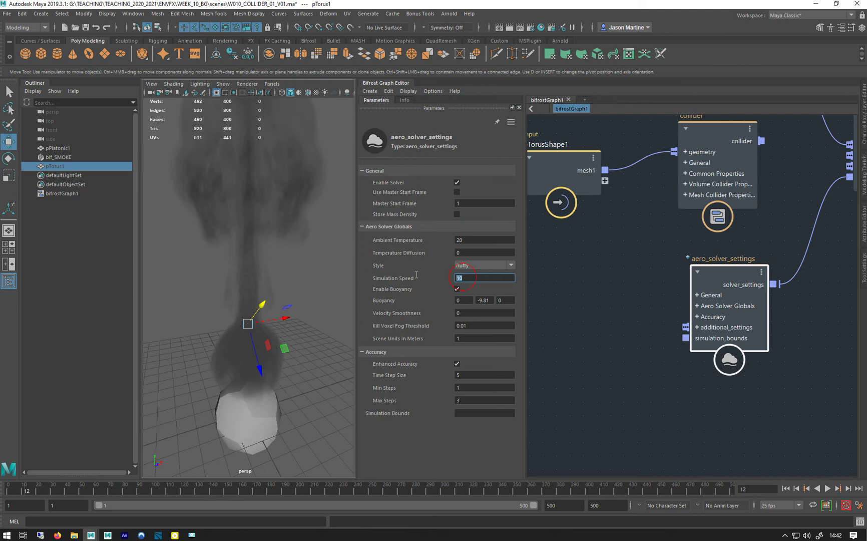
text(1)
key(Return)
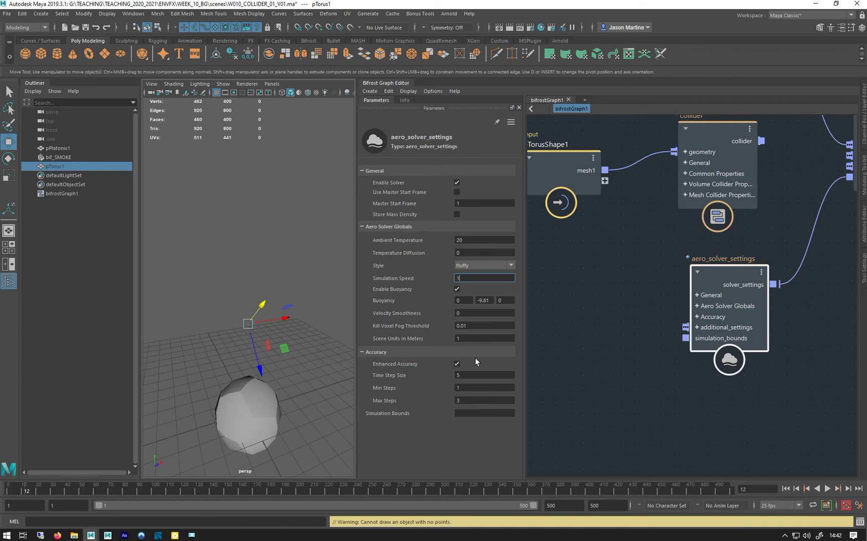
Read the aero_solver_settings documentation from simulation_speed through time_step_size and return to the node parameters
click(406, 99)
scroll(406, 323, down, 5)
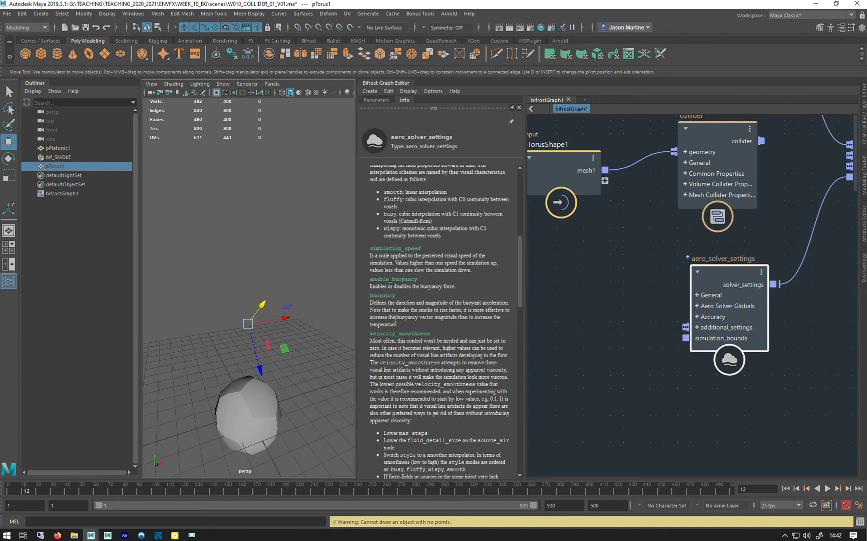
scroll(405, 322, down, 5)
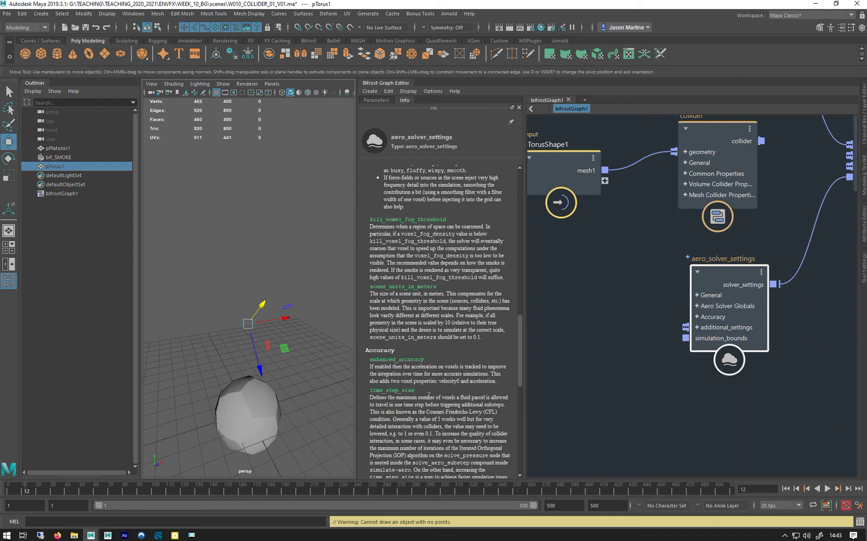
scroll(412, 390, down, 3)
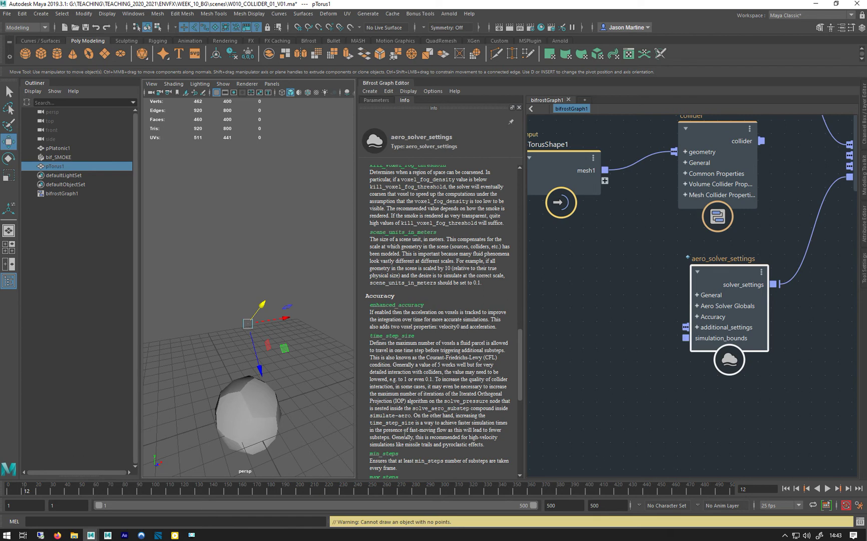
click(383, 99)
Connect the diagnostic_geo output of volume_scope to the graph output's diagnostic_geo port and rewind to frame 1
middle_drag(623, 290, 342, 334)
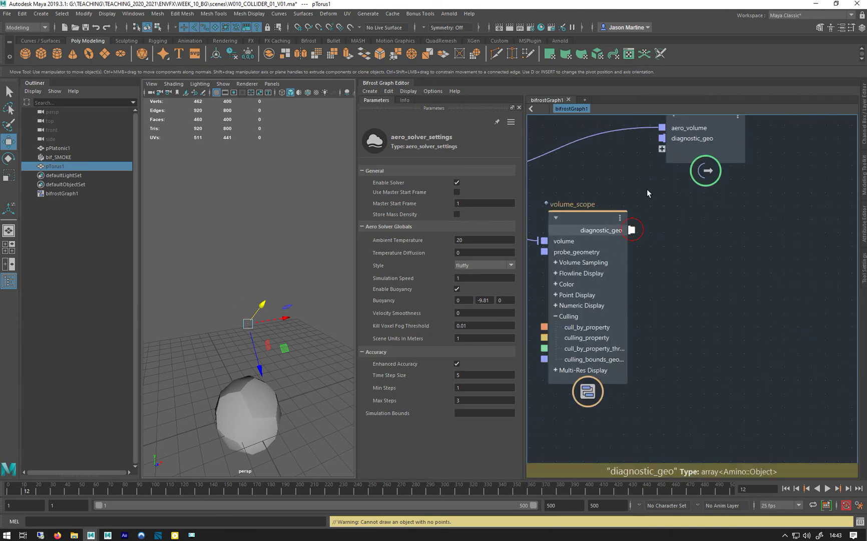
drag(632, 230, 671, 136)
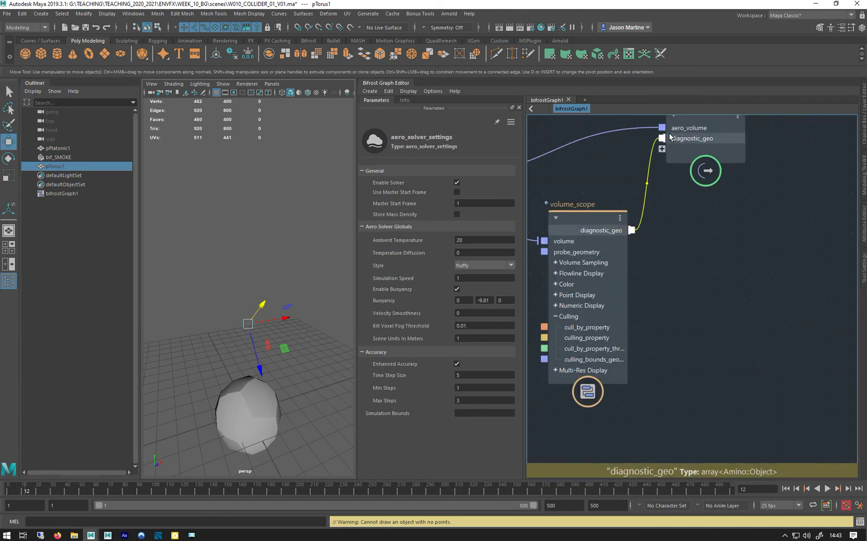
click(785, 489)
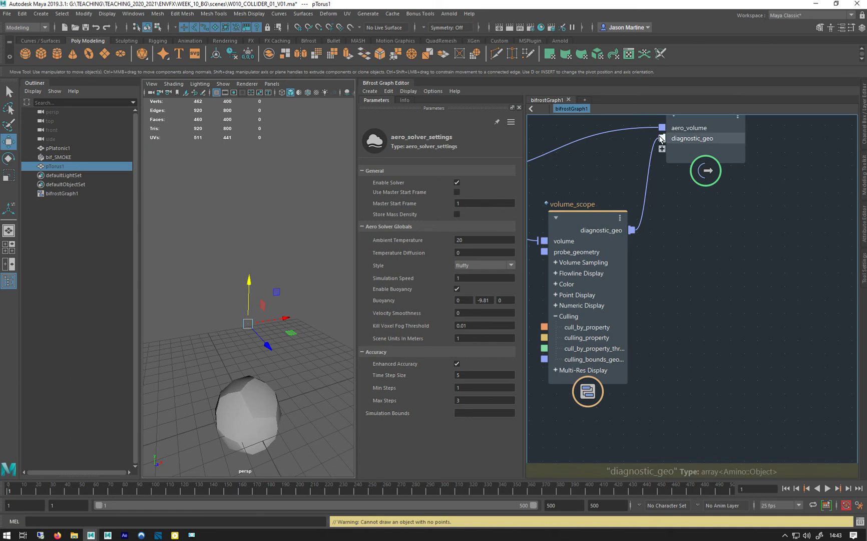
right_click(678, 141)
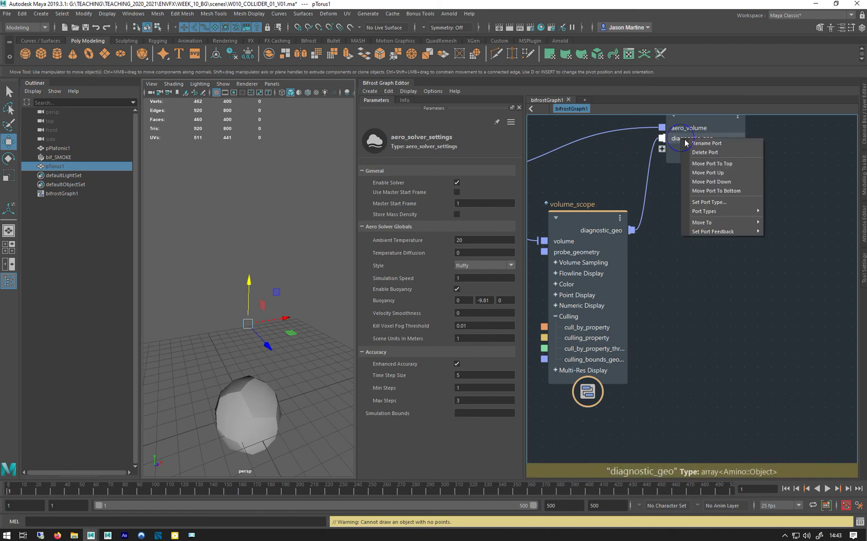
mouse_move(632, 229)
mouse_down()
mouse_move(651, 143)
mouse_move(662, 138)
mouse_up()
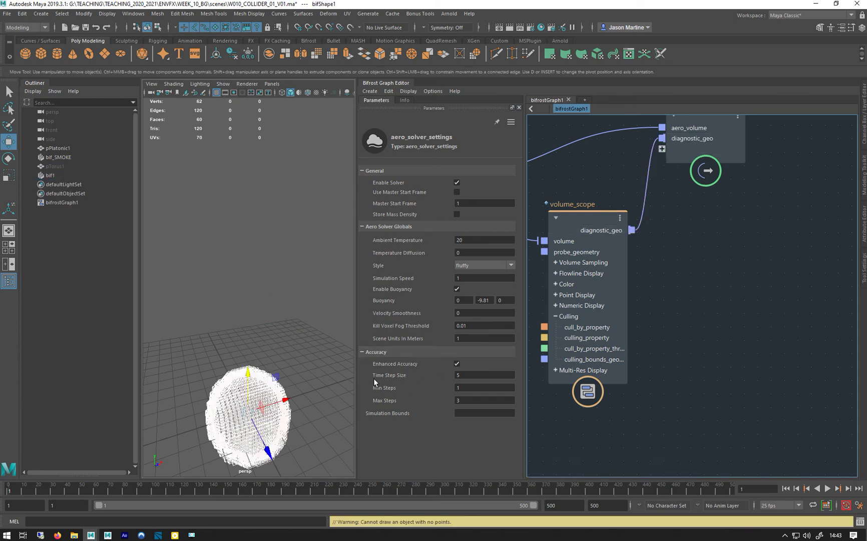
Examine the wireframe voxels around the smoke source up close from several angles
alt+right_drag(204, 406, 263, 313)
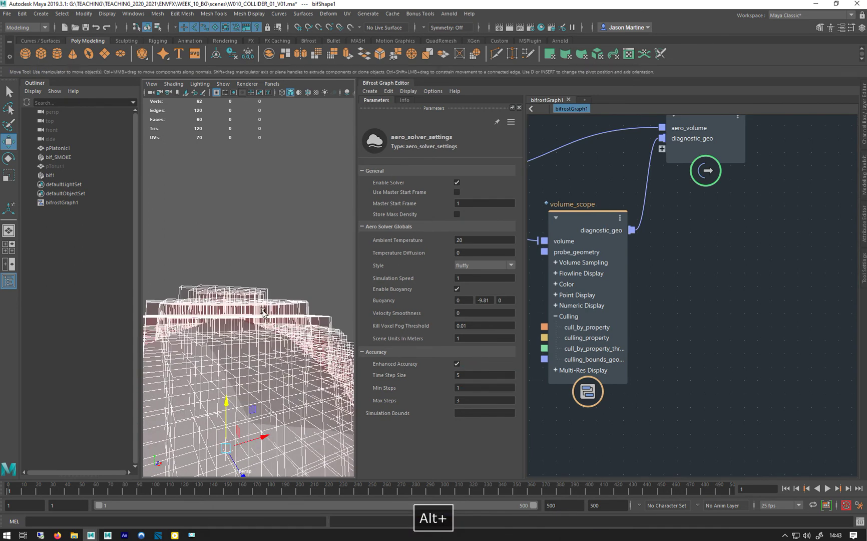
alt+drag(264, 313, 235, 320)
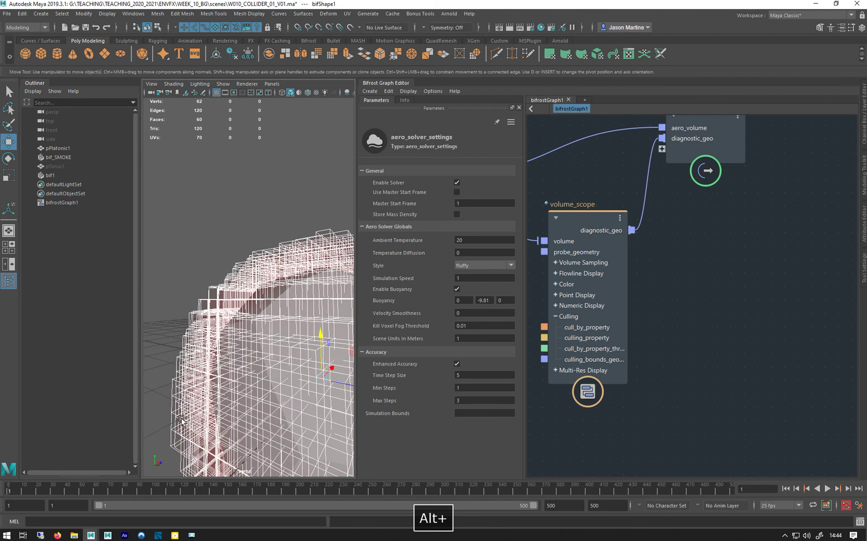
alt+drag(216, 414, 276, 279)
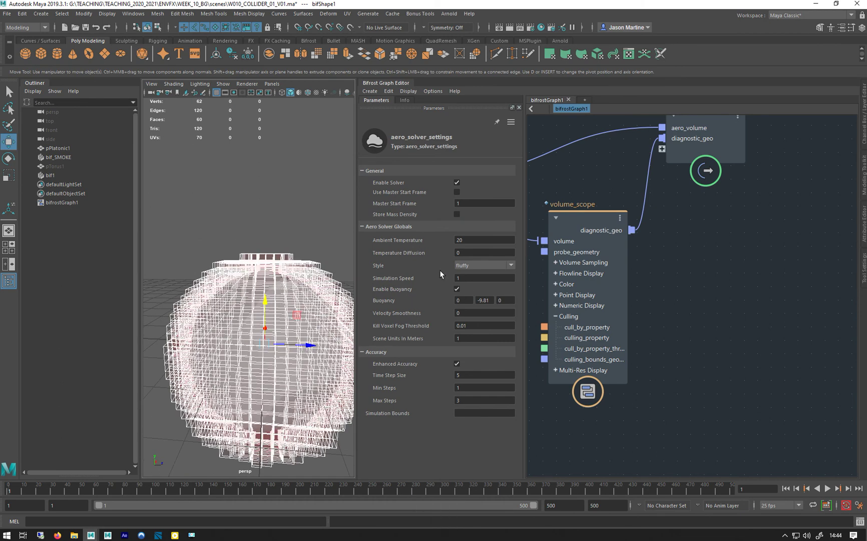
Review the Simulation Speed and Time Step Size settings and read the node documentation on the Accuracy parameters
click(464, 278)
click(460, 376)
click(469, 374)
click(405, 99)
scroll(494, 350, down, 3)
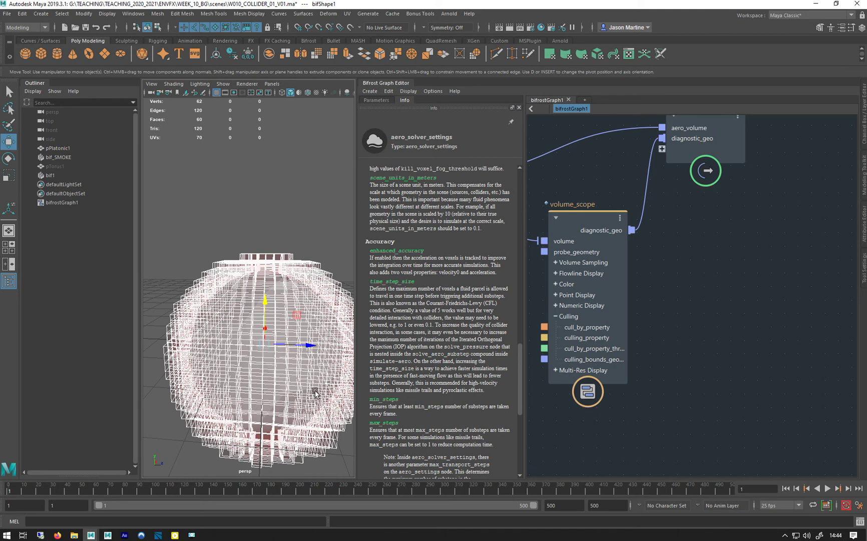
click(376, 99)
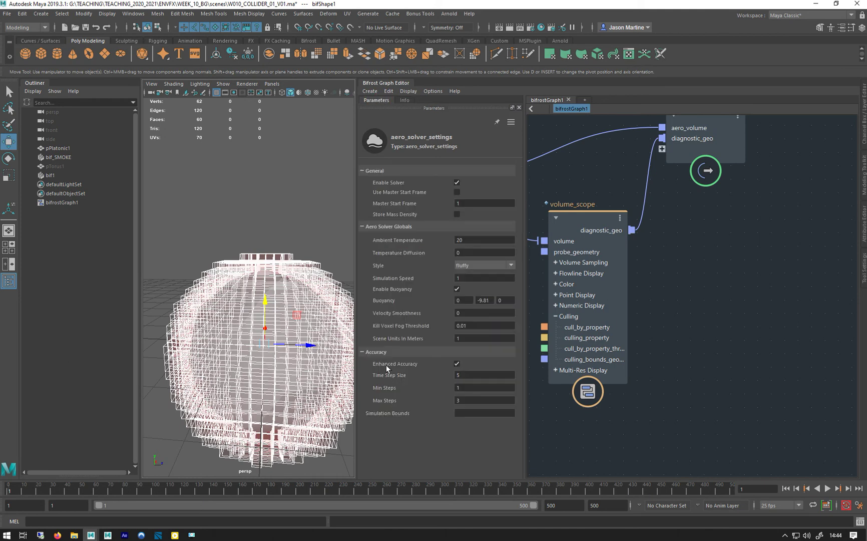
Go through the Time Step Size, Min Steps, Max Steps and Simulation Bounds parameters, and look at the volume_scope node
double_click(470, 375)
key(Tab)
key(Tab)
click(461, 412)
middle_drag(731, 302, 851, 279)
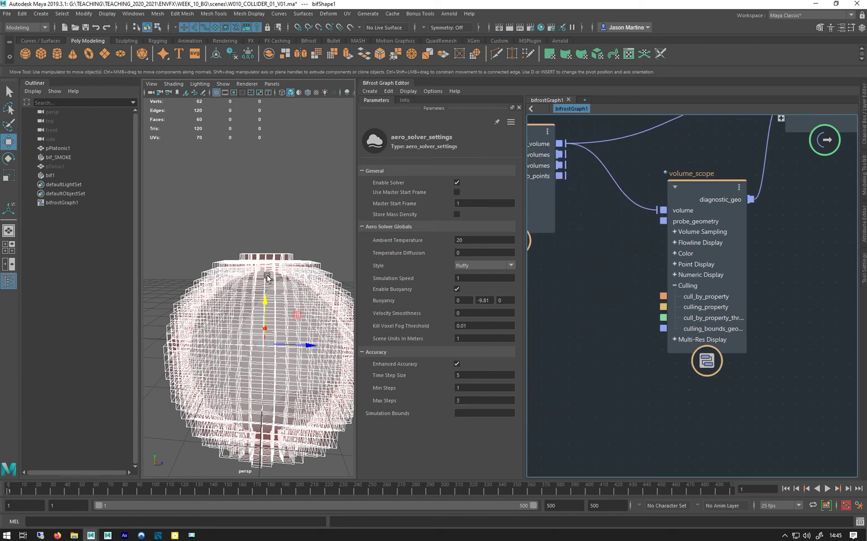
Try out a polygon cube scaled up as a large box enclosing the smoke source, and delete it
scroll(225, 259, down, 5)
alt+drag(233, 284, 201, 300)
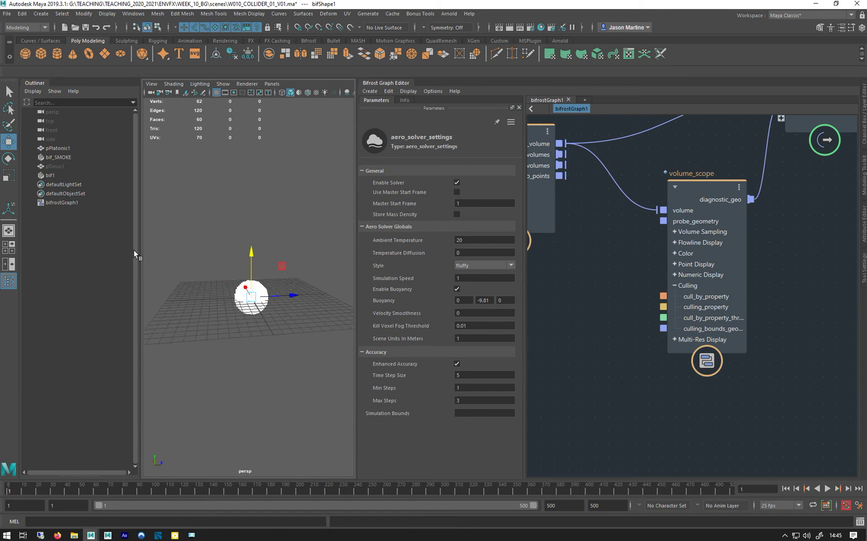
click(41, 54)
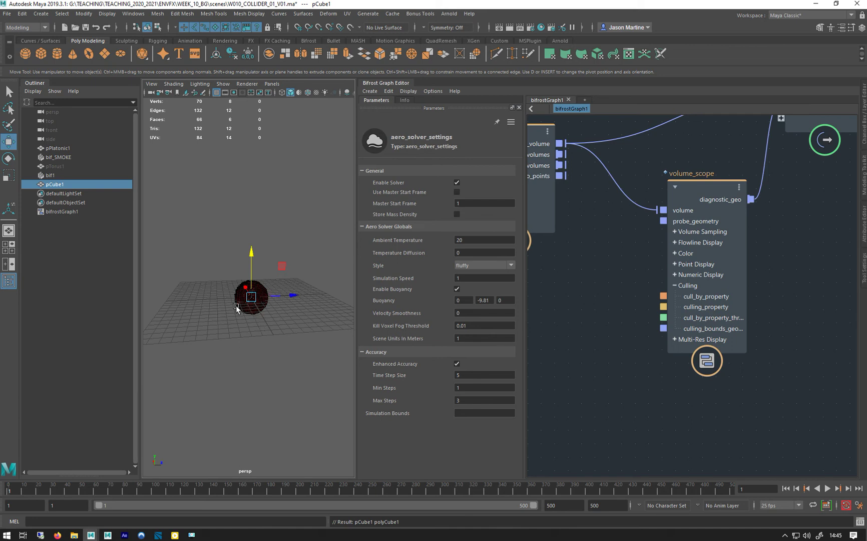
key(r)
drag(251, 297, 346, 290)
alt+right_drag(221, 348, 188, 190)
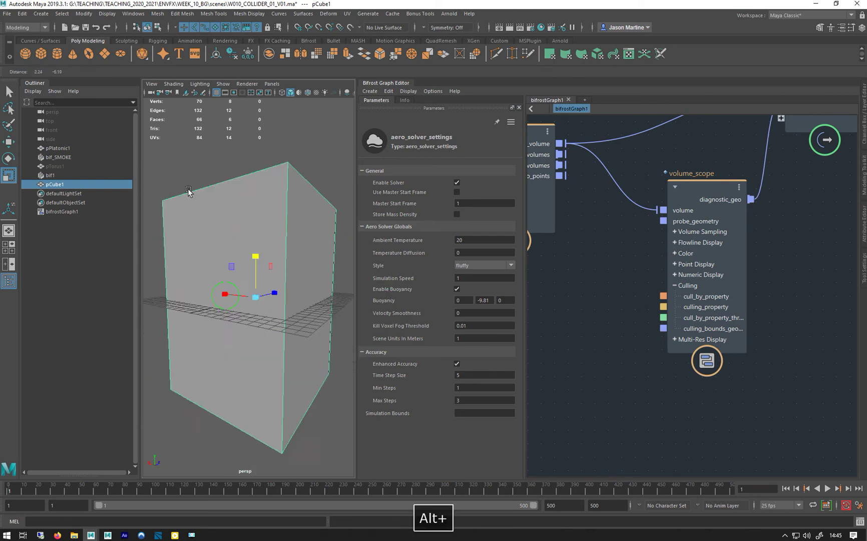
alt+drag(188, 191, 254, 293)
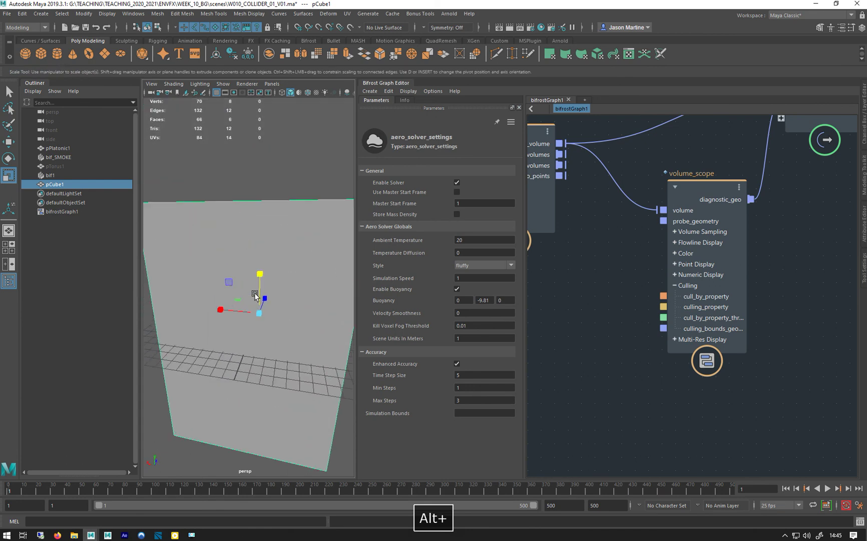
alt+drag(264, 260, 288, 266)
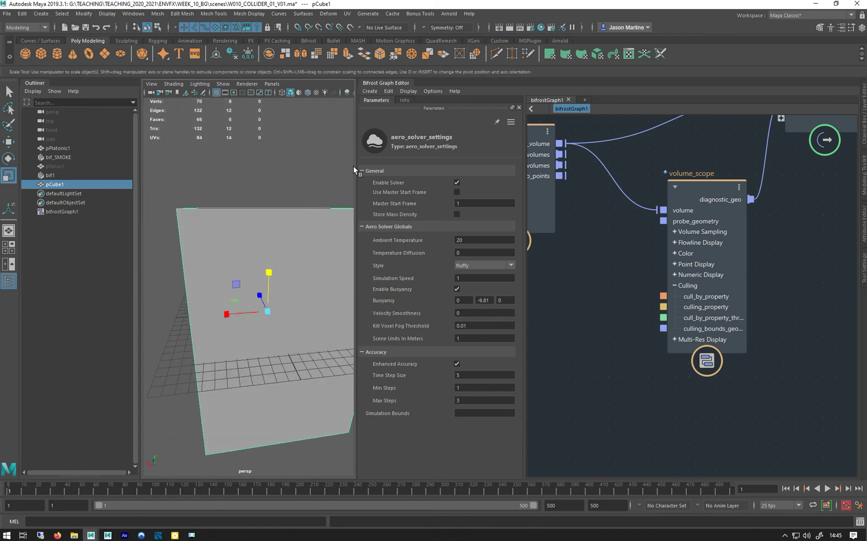
alt+drag(240, 346, 216, 337)
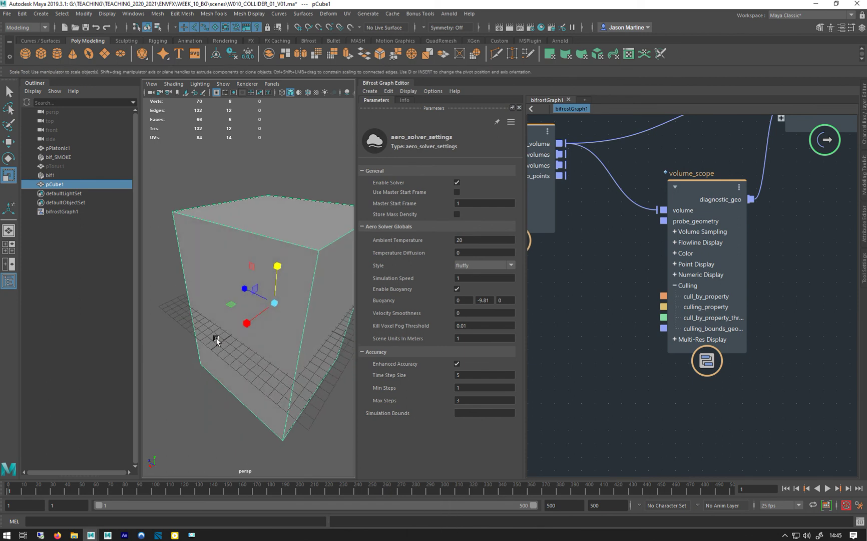
key(Delete)
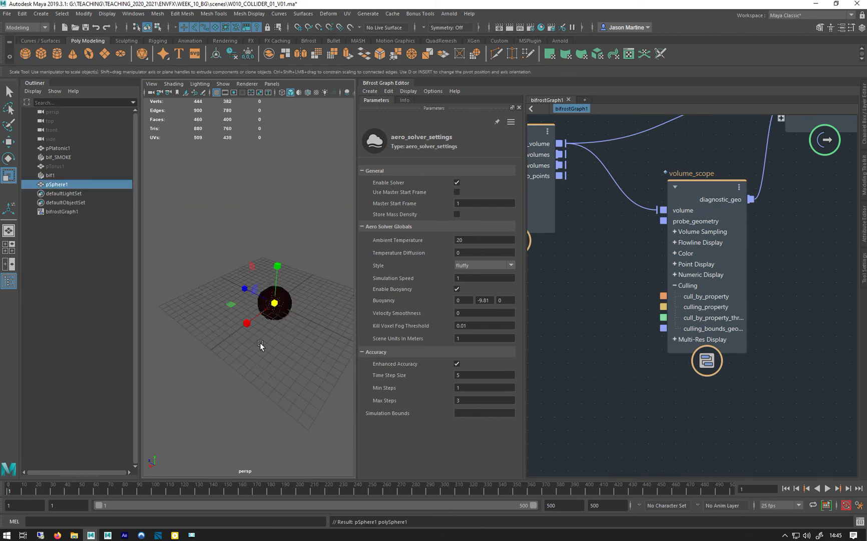
Place a polygon sphere about 14.1 units above the origin, scale it uniformly to about 3.57, and show its attributes
key(w)
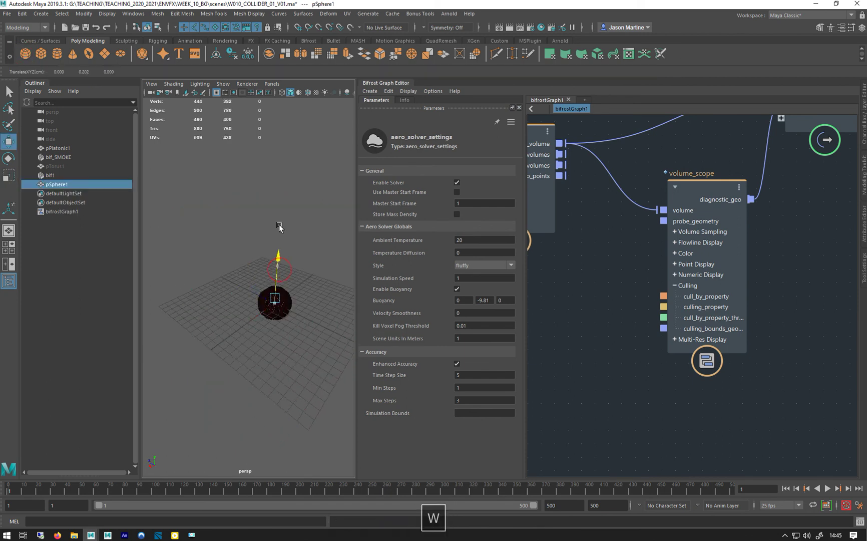
drag(278, 263, 288, 164)
key(r)
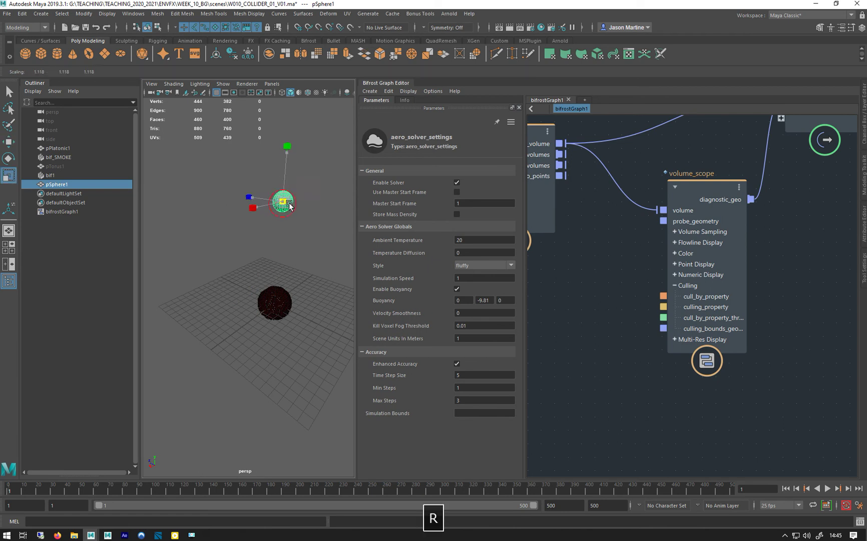
drag(291, 206, 350, 205)
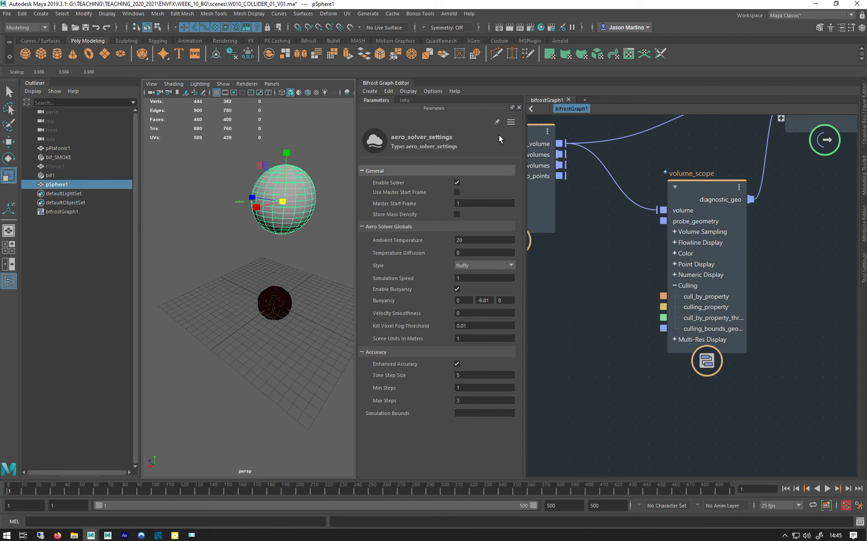
click(864, 233)
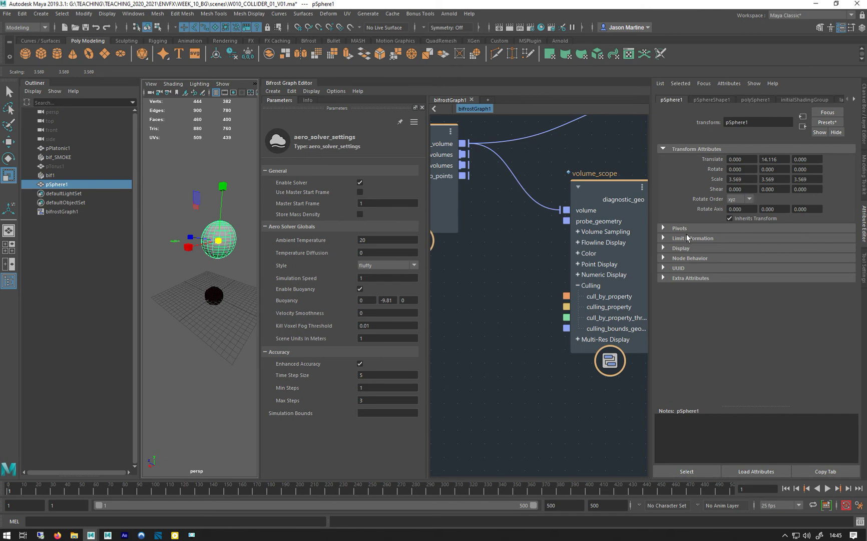
Enable drawing overrides on pSphere1 and set its level of detail to Bounding Box
click(681, 247)
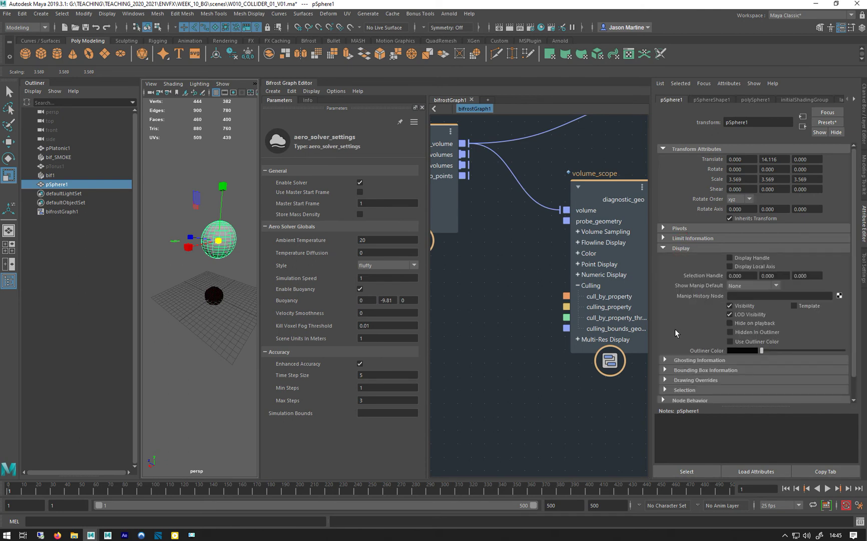
click(680, 371)
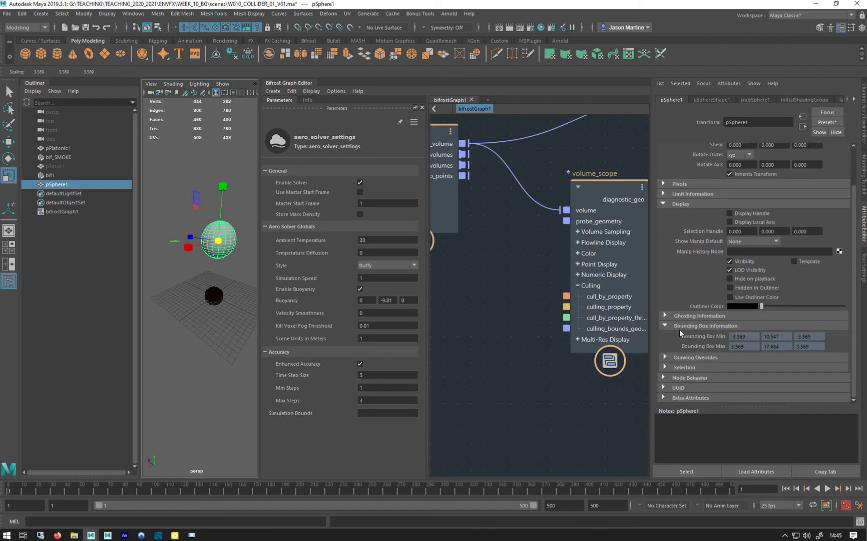
click(679, 357)
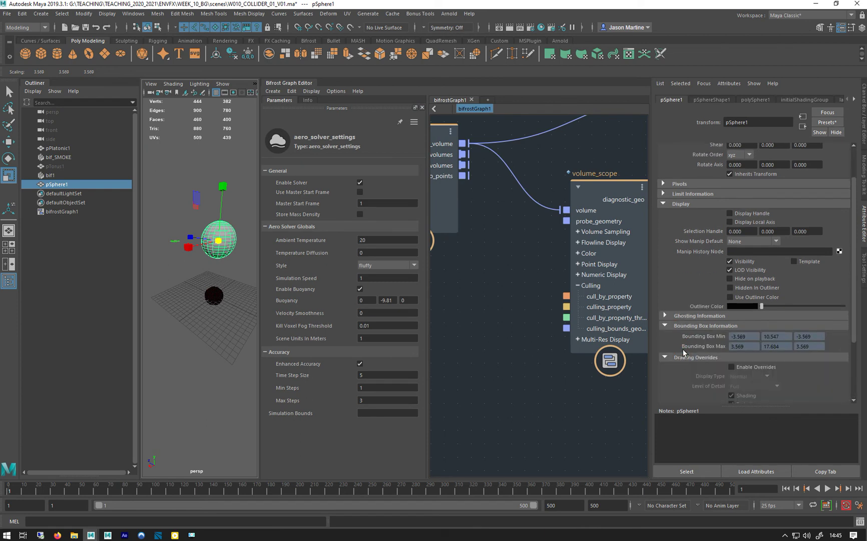
click(731, 281)
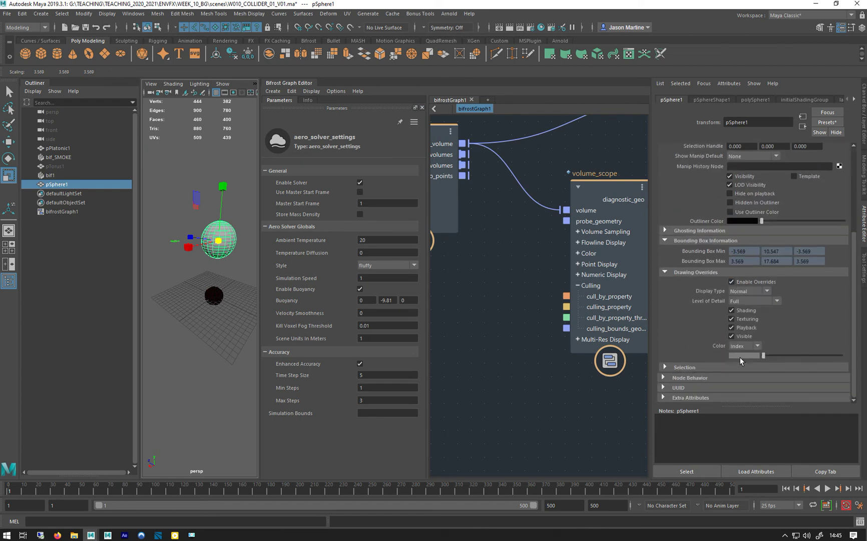
click(741, 300)
click(750, 319)
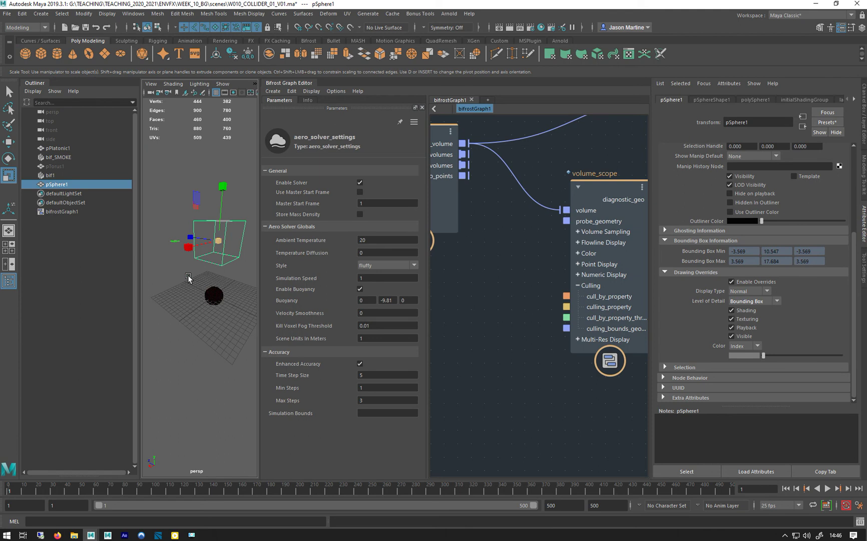
alt+drag(179, 286, 194, 260)
scroll(193, 261, up, 3)
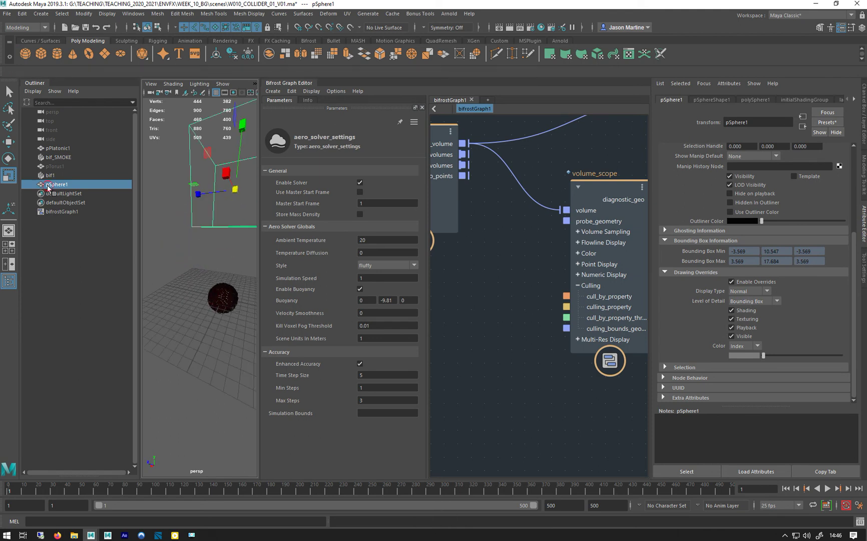
Duplicate the sphere and set the copy's level of detail to Full to compare it with the bounding box
key(ctrl+d)
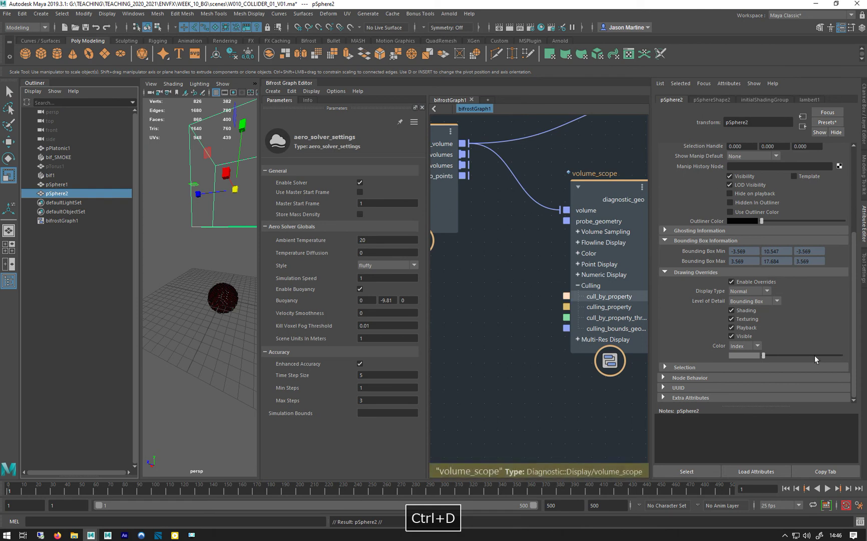
click(742, 302)
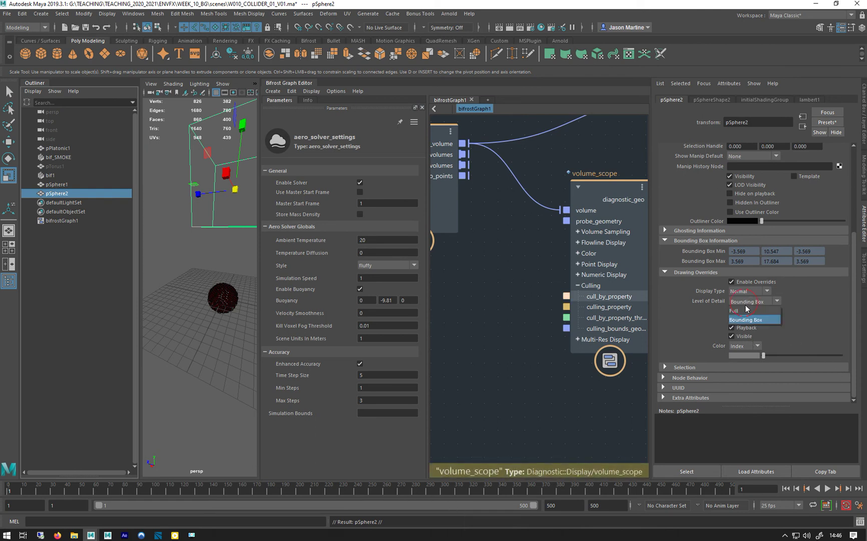
click(746, 311)
alt+drag(202, 244, 181, 286)
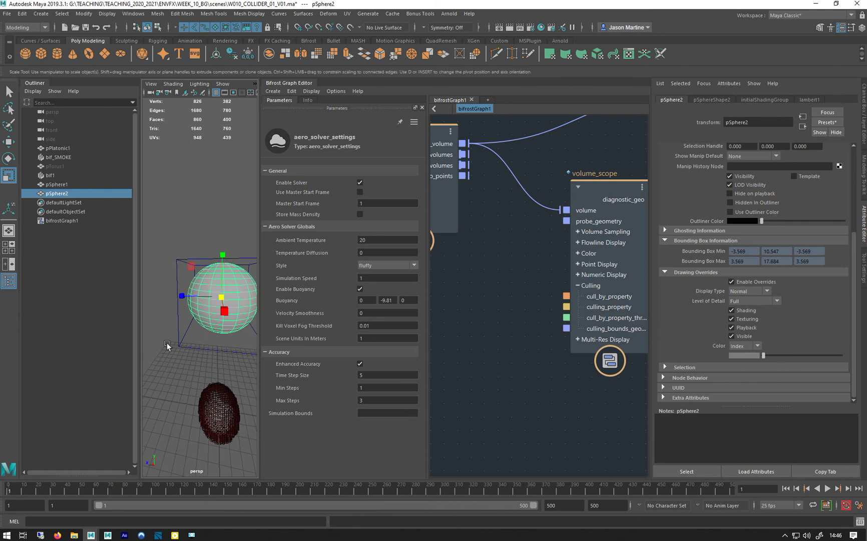
alt+drag(195, 347, 231, 279)
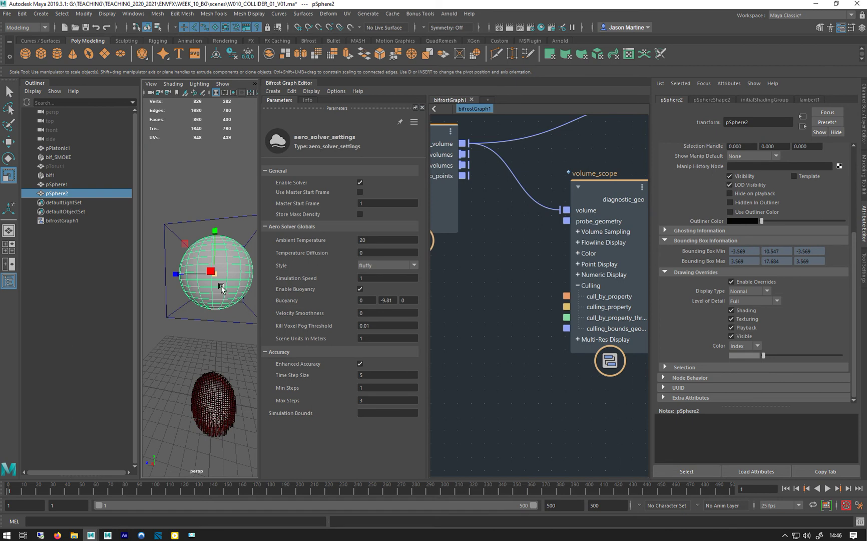
Delete both the duplicated sphere and the original pSphere1
key(Delete)
click(54, 184)
key(Delete)
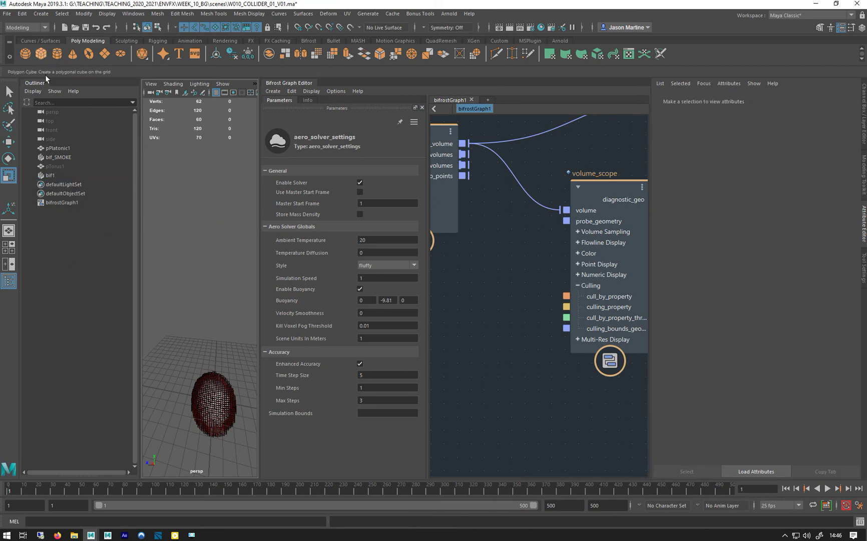
Create a polygon cube, scale it uniformly to roughly the width of the grid, and raise it to about 9.5 units in Y
click(41, 55)
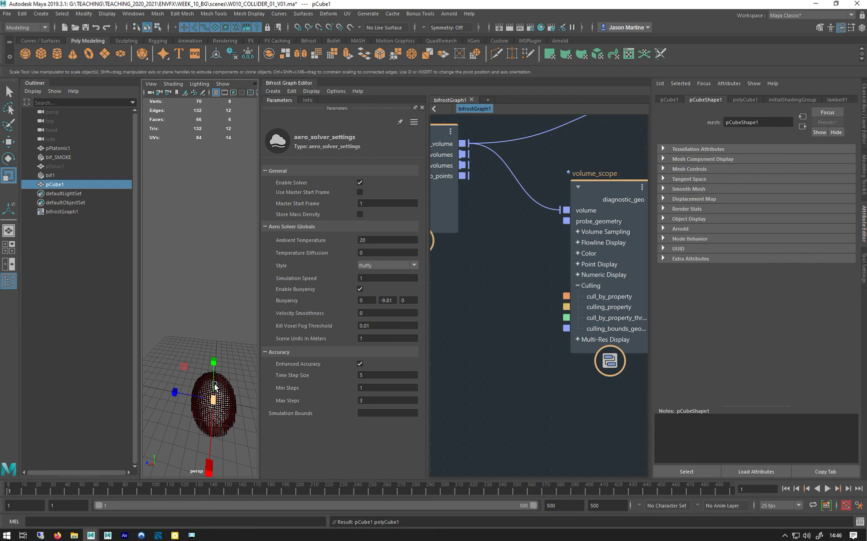
drag(215, 387, 189, 336)
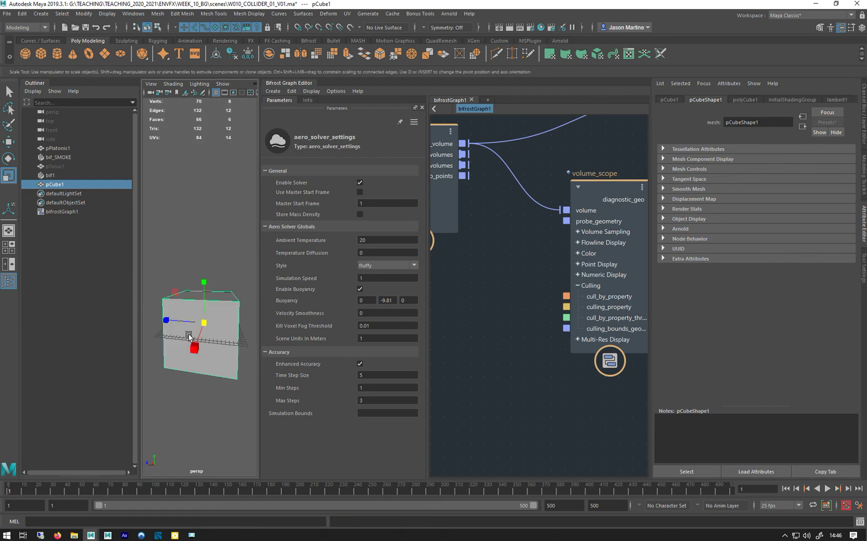
key(w)
drag(202, 283, 205, 254)
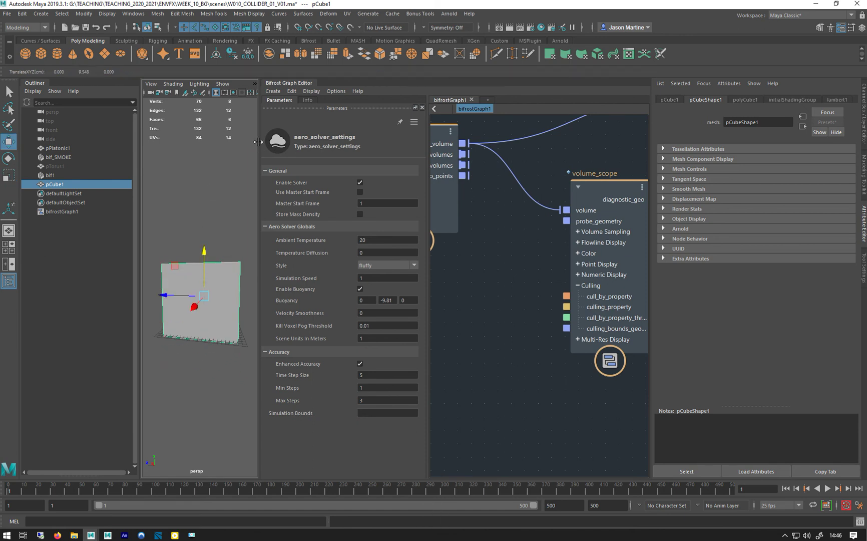
Widen the perspective viewport, turn on the resolution gate, and switch the display to wireframe
drag(258, 141, 433, 142)
click(234, 92)
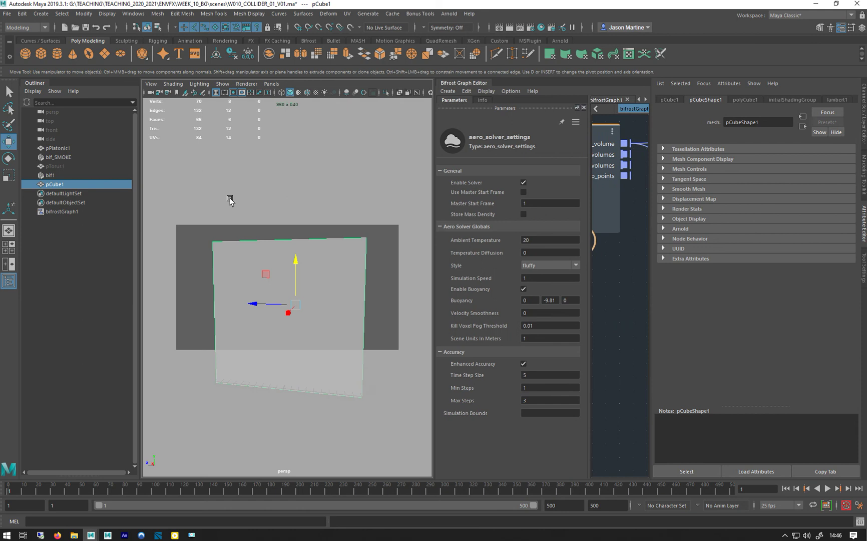
mouse_move(255, 259)
alt+mouse_down()
mouse_move(269, 261)
mouse_move(257, 212)
mouse_move(248, 235)
mouse_move(263, 244)
mouse_move(262, 259)
alt+mouse_up()
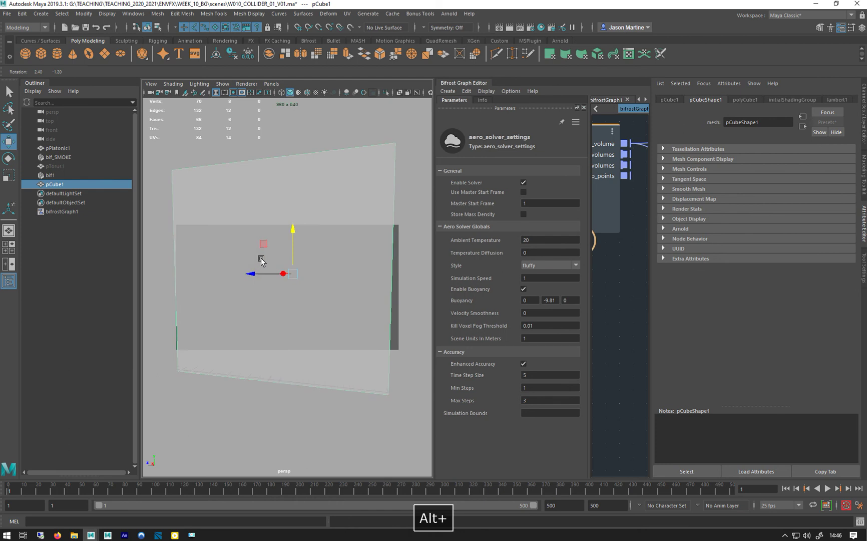
key(4)
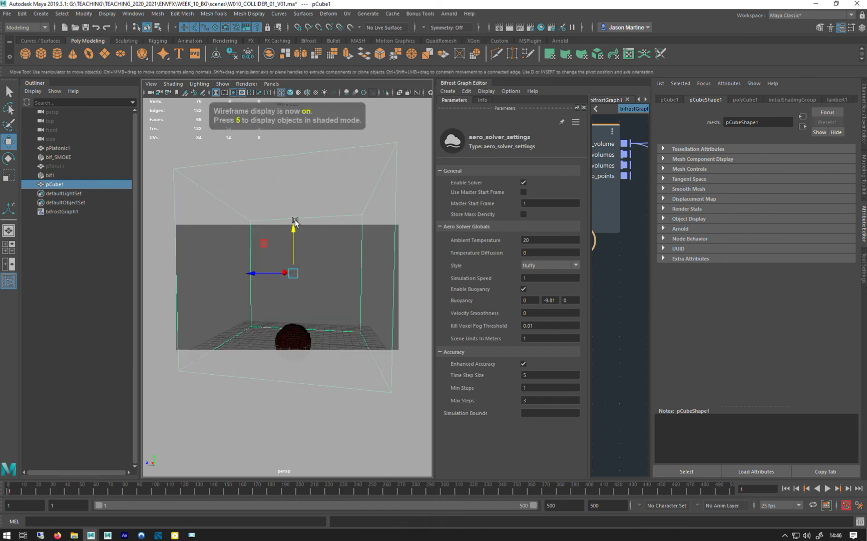
alt+middle_drag(263, 237, 262, 239)
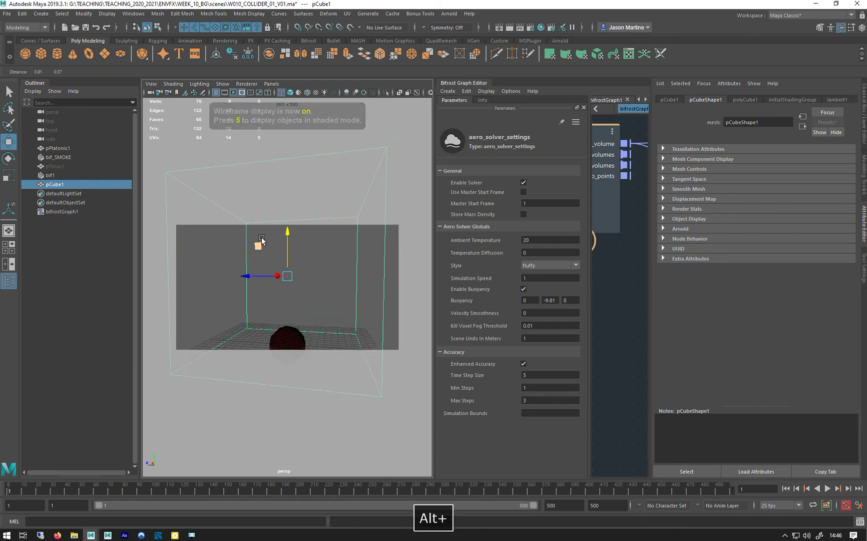
alt+right_drag(261, 237, 290, 380)
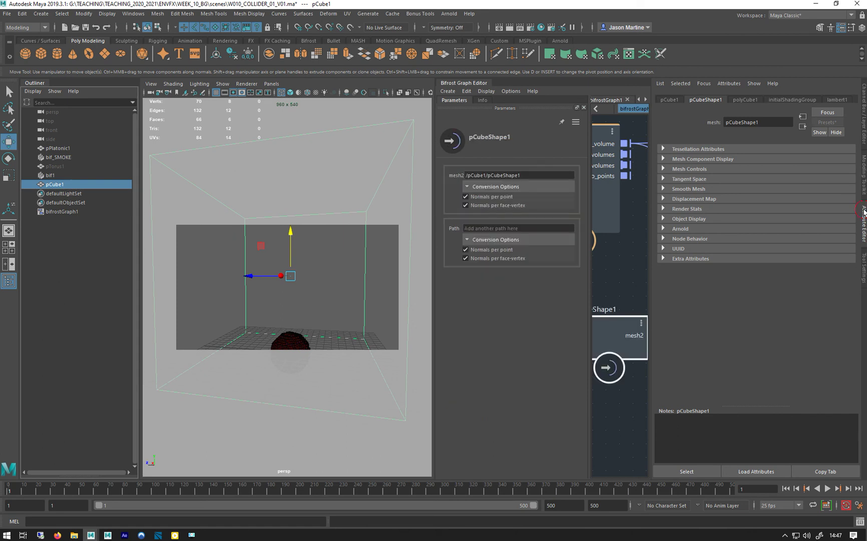
Hide the Attribute Editor to enlarge the graph area and place the pCubeShape1 input node just below aero_solver_settings
click(863, 208)
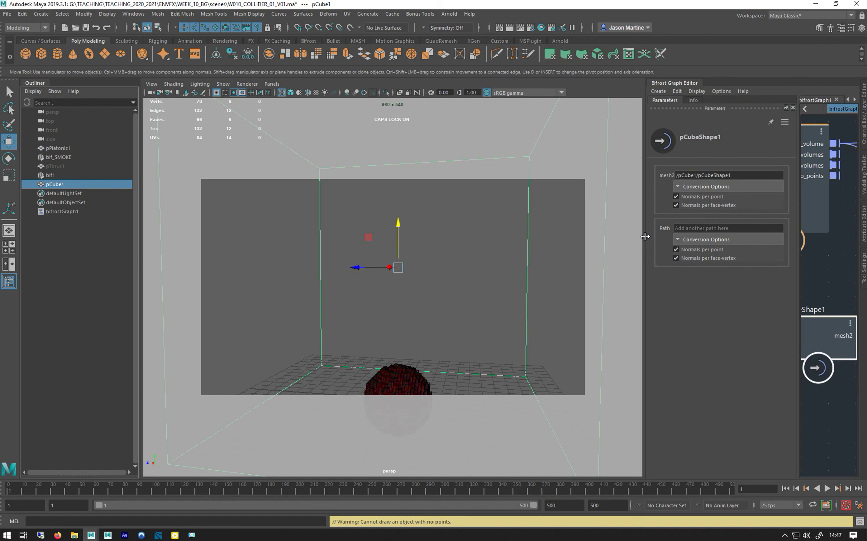
drag(646, 236, 437, 226)
drag(619, 341, 646, 319)
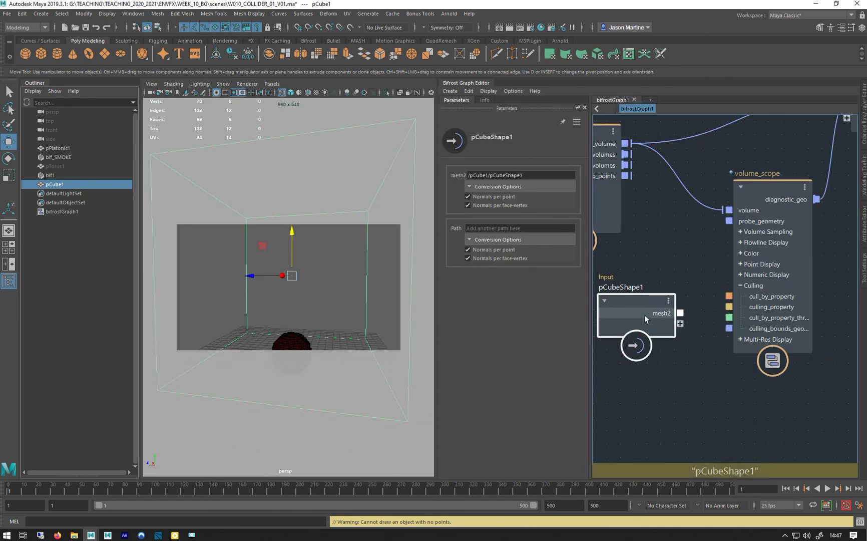
scroll(653, 263, down, 1)
middle_drag(653, 263, 814, 214)
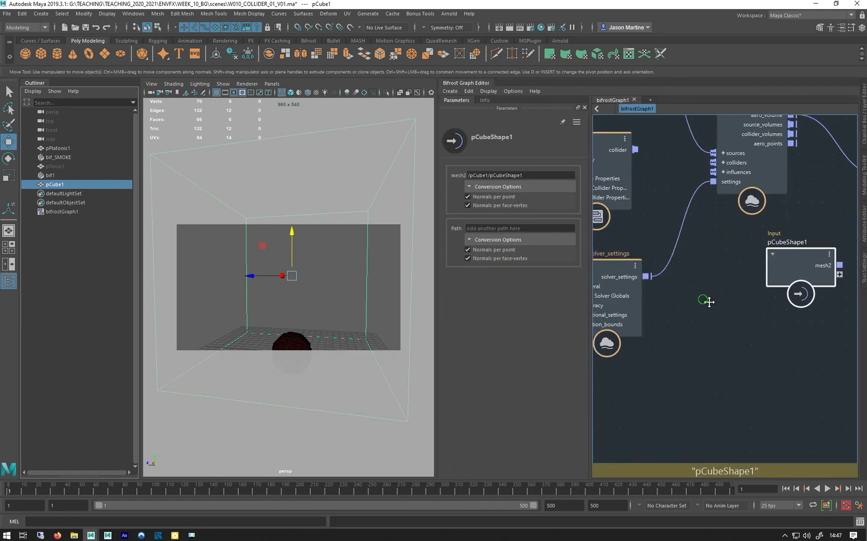
middle_drag(706, 300, 780, 288)
drag(841, 278, 640, 375)
scroll(597, 271, down, 4)
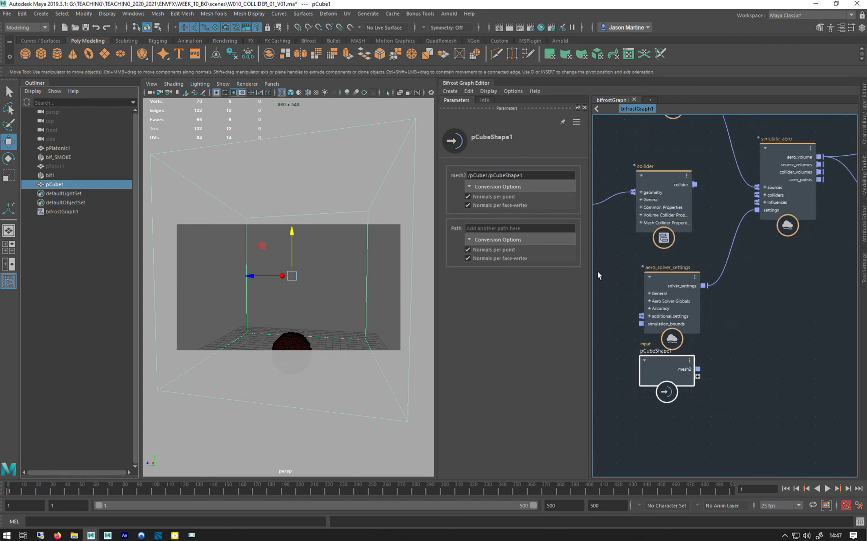
Connect the mesh2 output of pCubeShape1 to the simulation_bounds input of aero_solver_settings
middle_drag(724, 291, 832, 276)
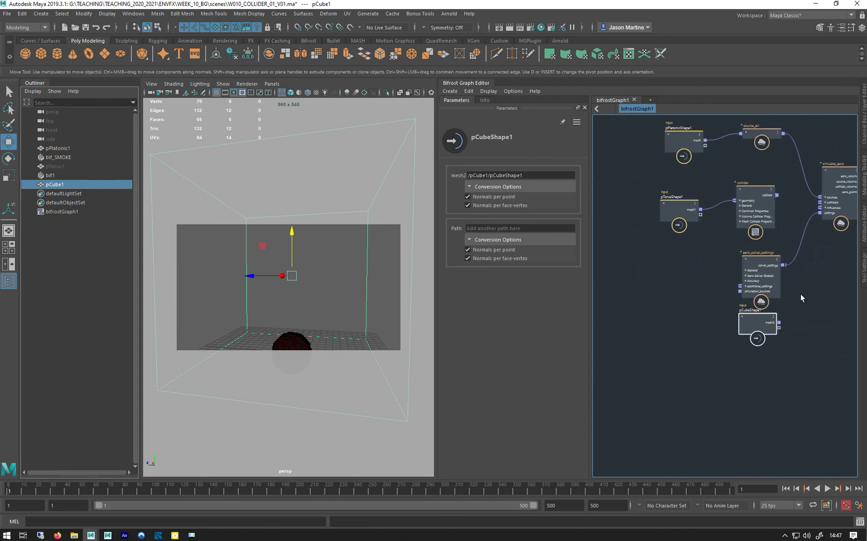
scroll(801, 293, up, 2)
drag(769, 338, 725, 286)
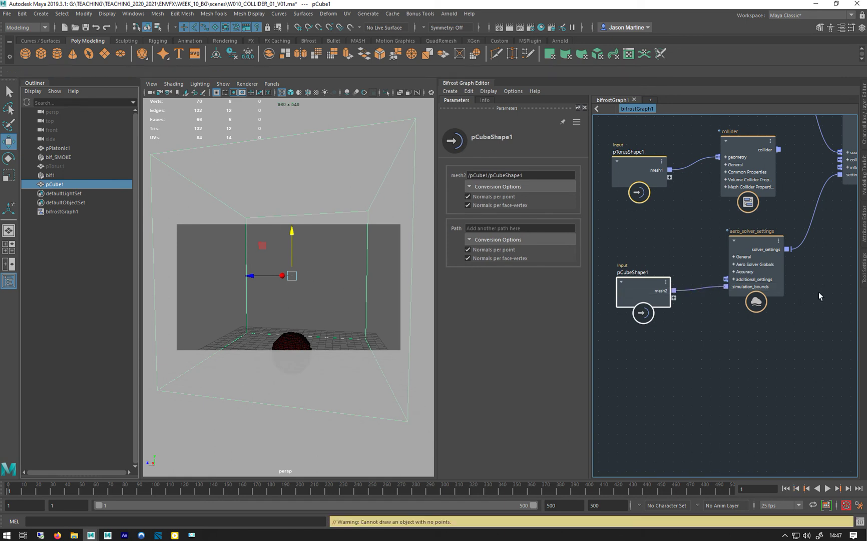
Disconnect volume_scope's diagnostic_geo from the output node and lower the cube to about -4.2 units in Y
middle_drag(819, 296, 519, 314)
drag(750, 183, 770, 119)
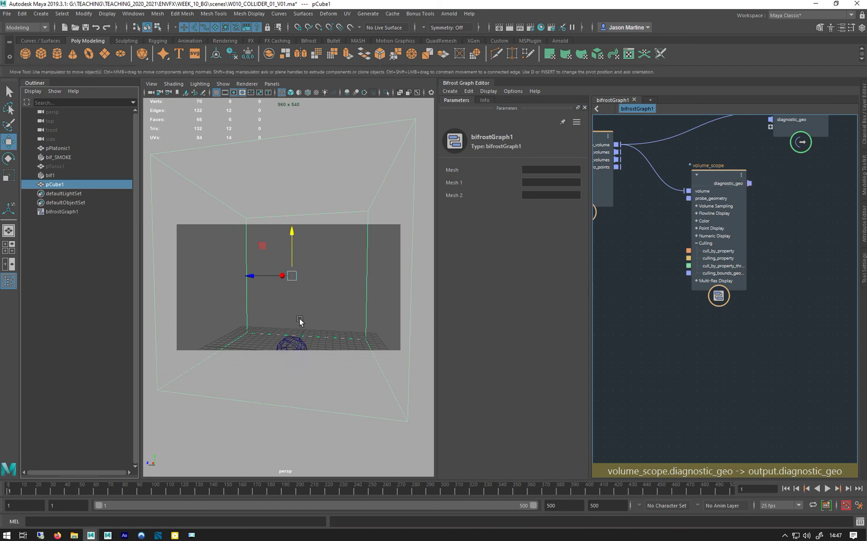
alt+drag(287, 316, 286, 254)
drag(291, 188, 293, 317)
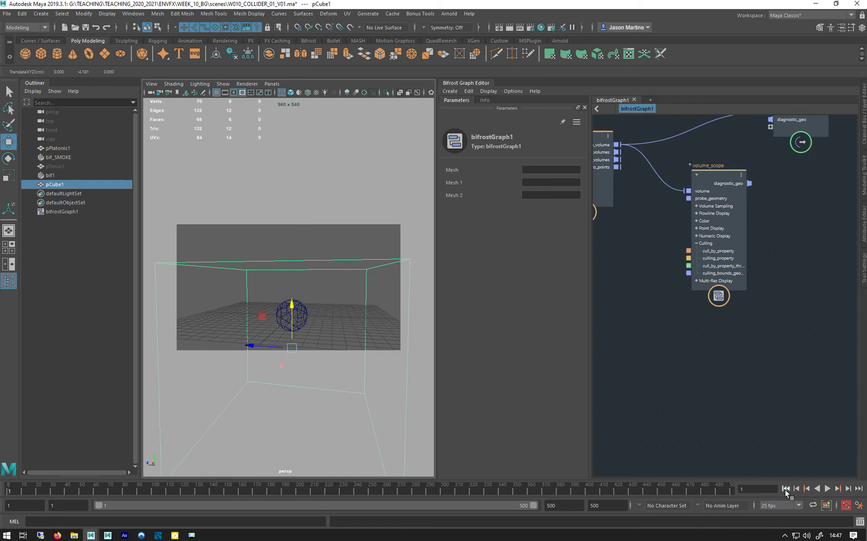
Play the simulation to examine the smoke and bif_SMOKE's extents inside the cube, and review the simulation_bounds connection in the graph
click(827, 488)
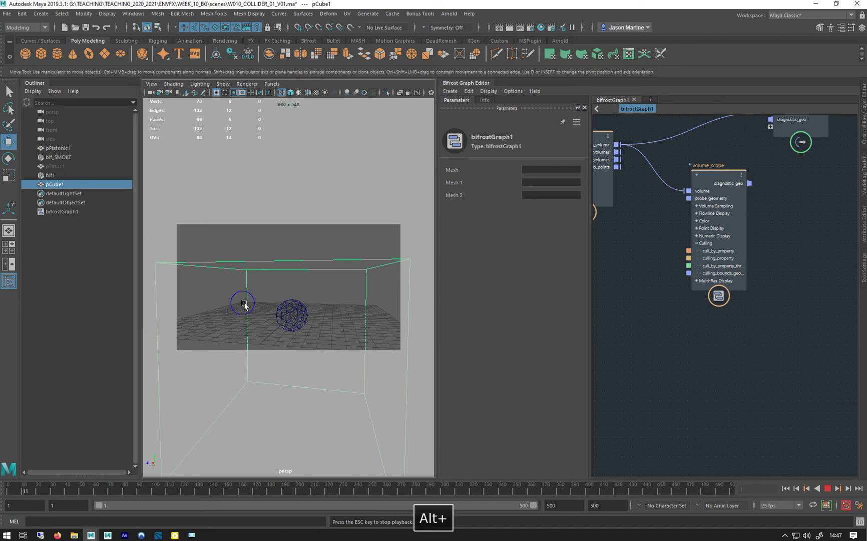
alt+drag(240, 300, 286, 310)
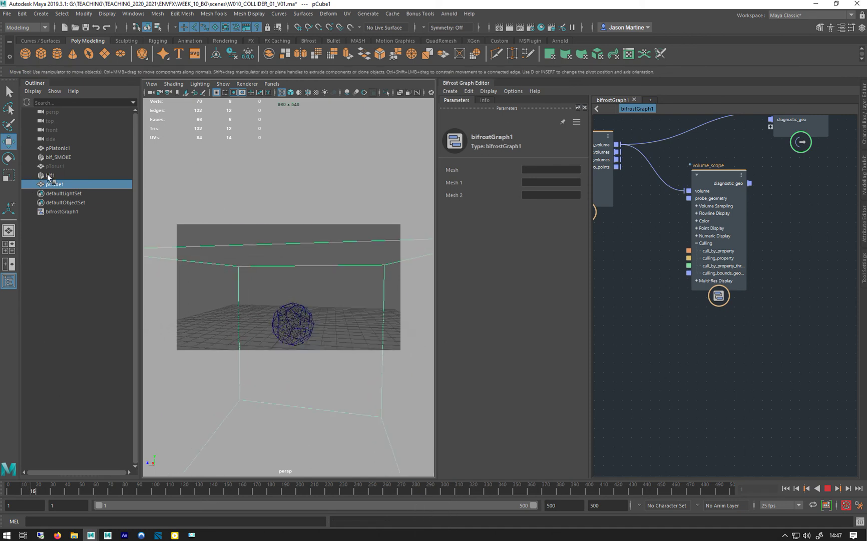
click(54, 157)
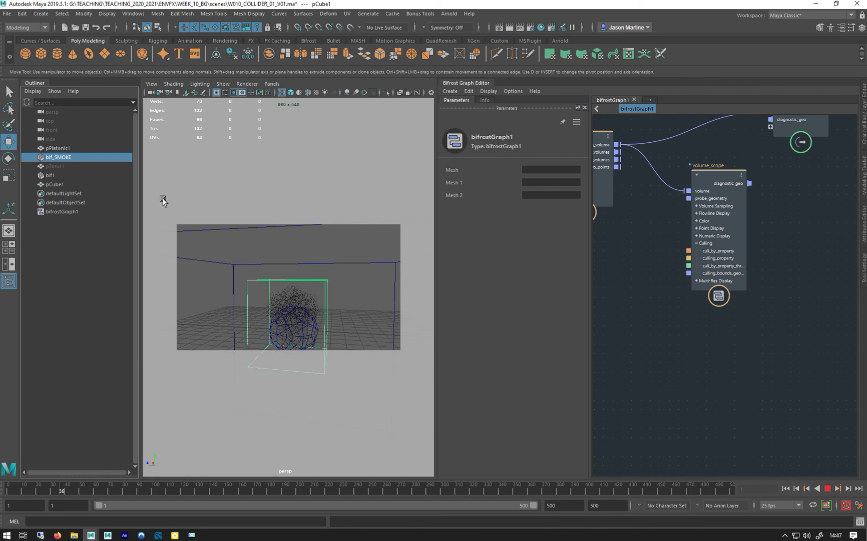
click(163, 200)
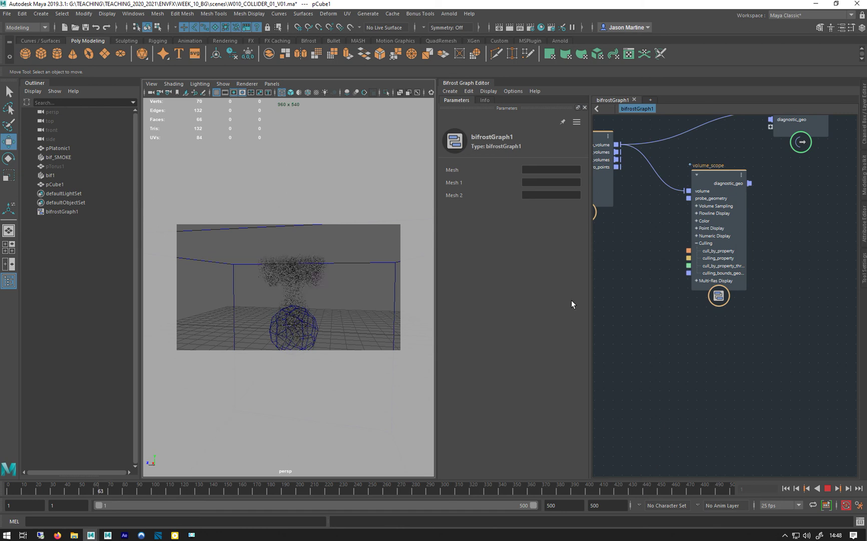
key(Escape)
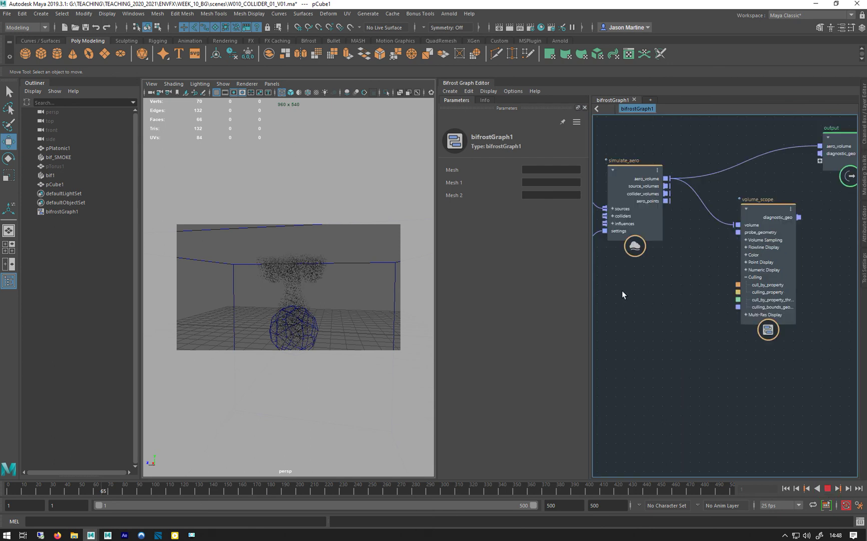
middle_drag(636, 291, 696, 305)
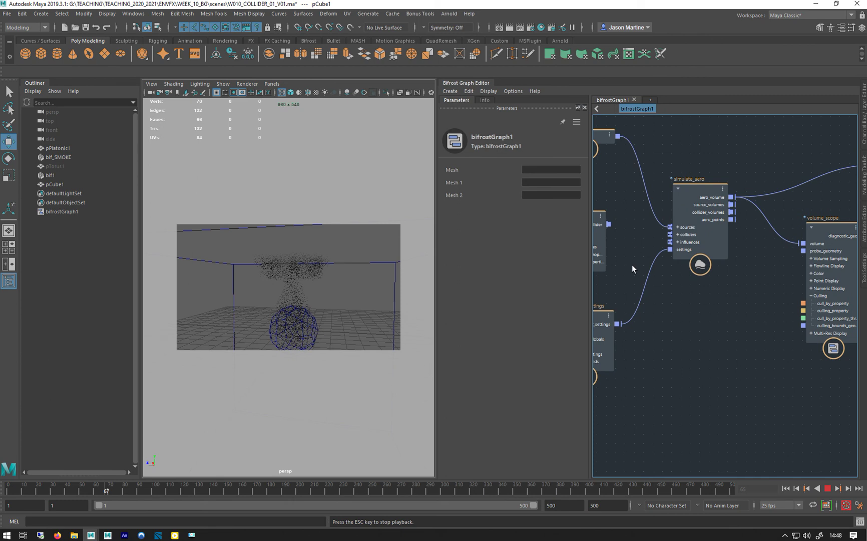
middle_drag(700, 308, 803, 281)
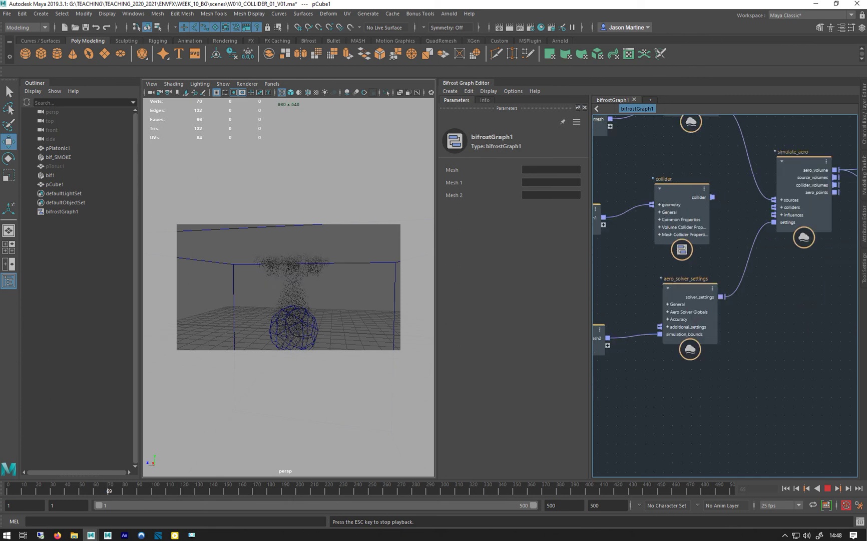
middle_drag(724, 259, 764, 221)
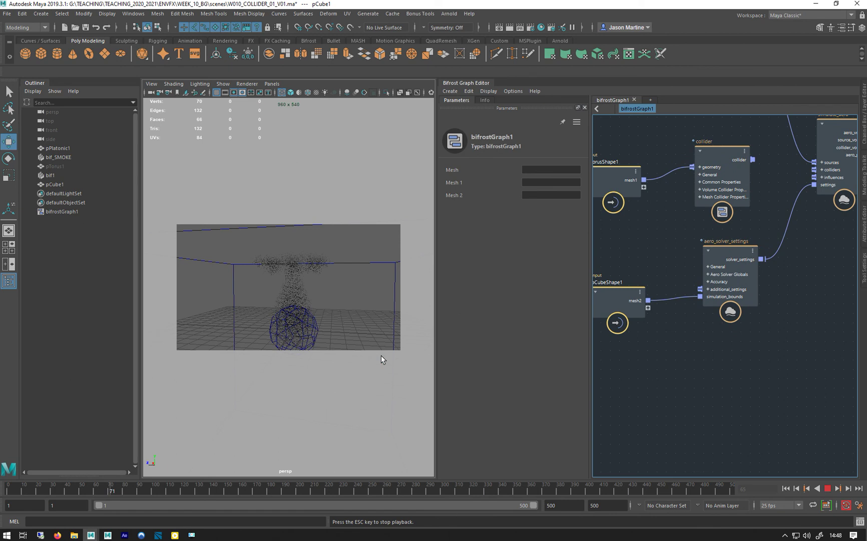
Stop the simulation and disconnect pCubeShape1's mesh2 output from the simulation_bounds input of aero_solver_settings
key(Escape)
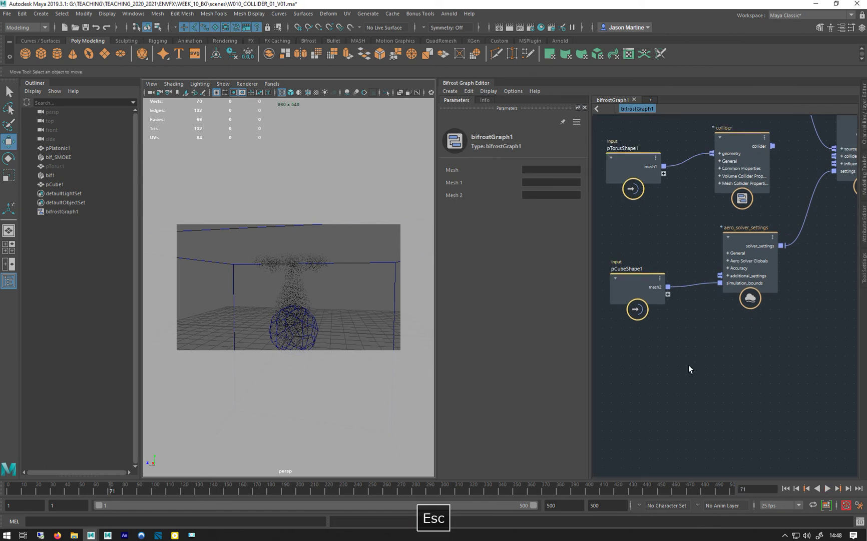
scroll(691, 253, up, 2)
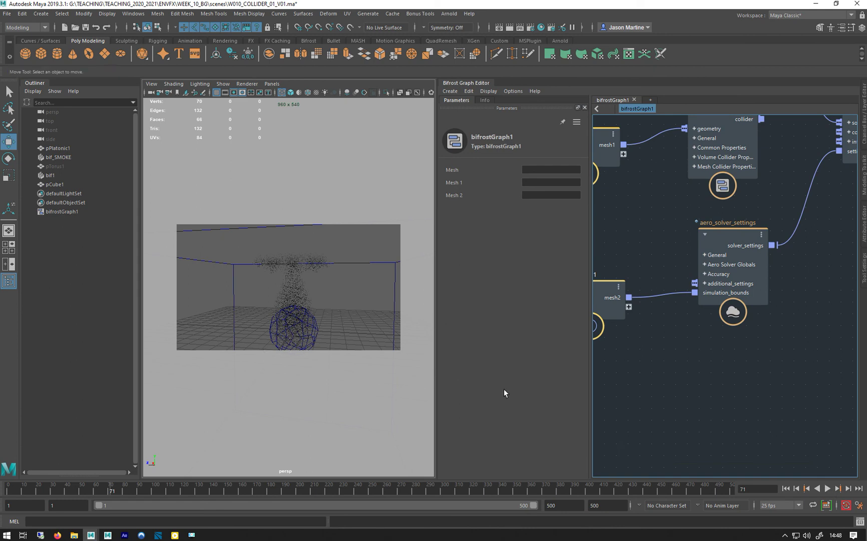
scroll(666, 235, up, 2)
click(748, 268)
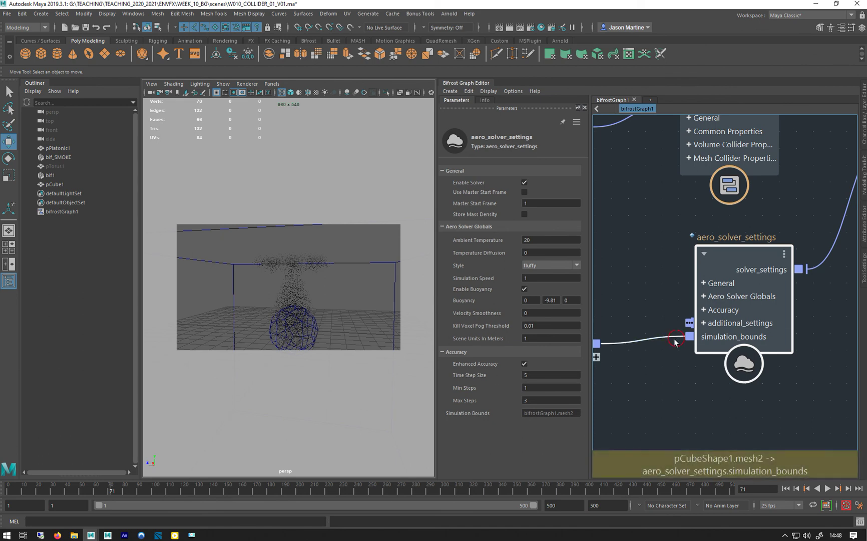
drag(678, 338, 675, 359)
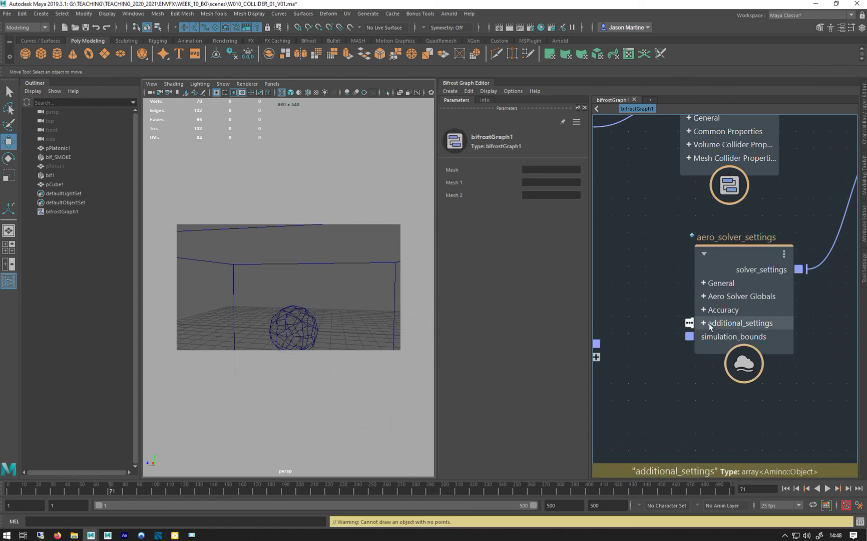
Examine the port options of the additional_settings input on aero_solver_settings and review the source_air, collider and simulate_aero nodes
middle_drag(628, 286, 631, 218)
right_click(683, 249)
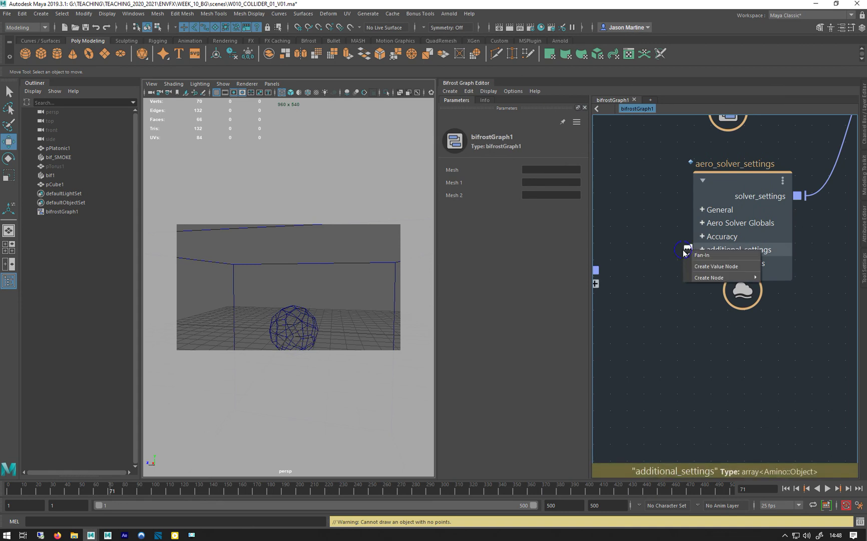
mouse_move(702, 279)
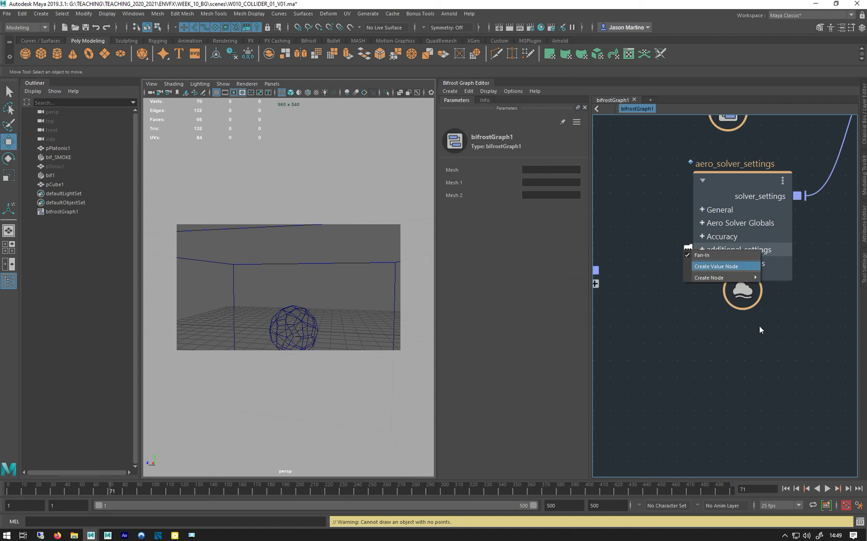
click(773, 345)
scroll(718, 359, down, 5)
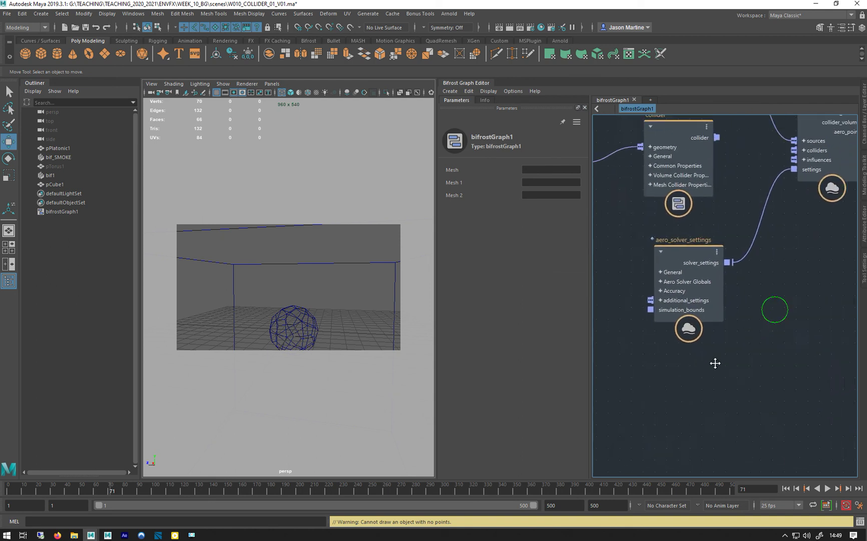
middle_drag(715, 363, 822, 296)
middle_drag(744, 357, 786, 356)
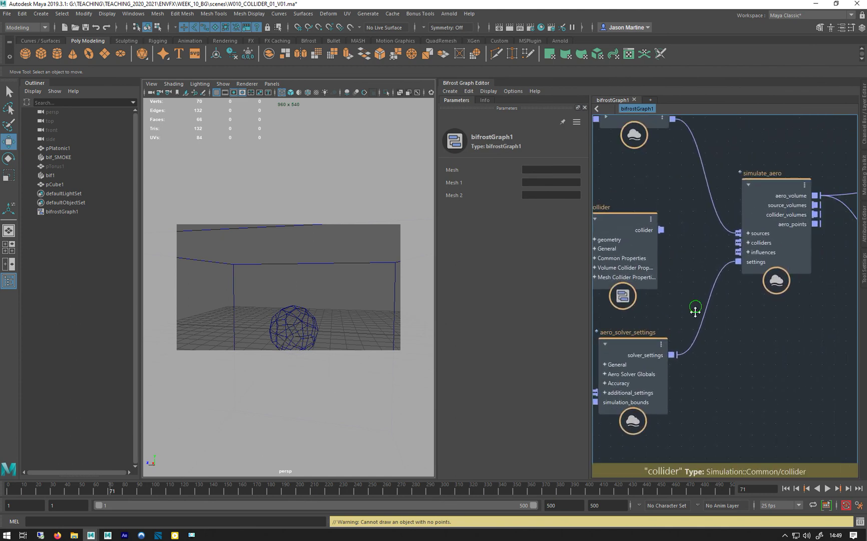
middle_drag(695, 309, 768, 368)
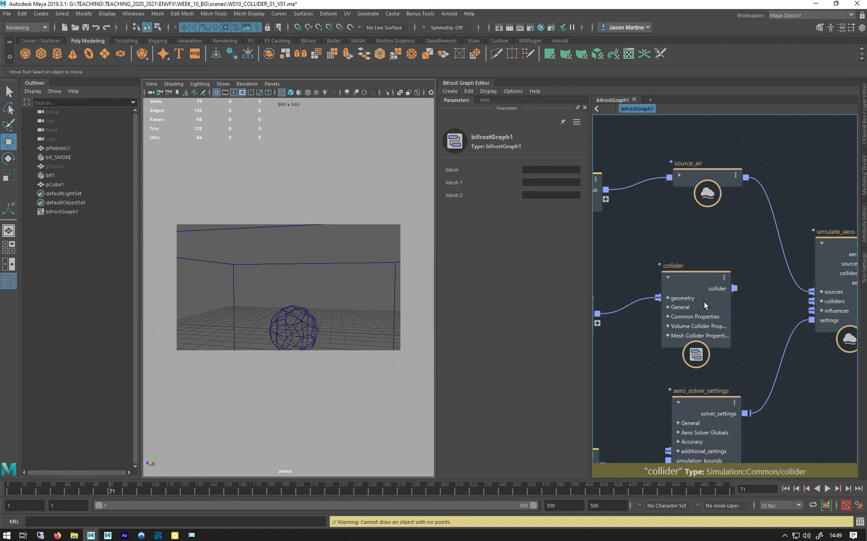
Delete the bounding cube from the scene and switch the viewport to shaded display
click(301, 262)
key(Delete)
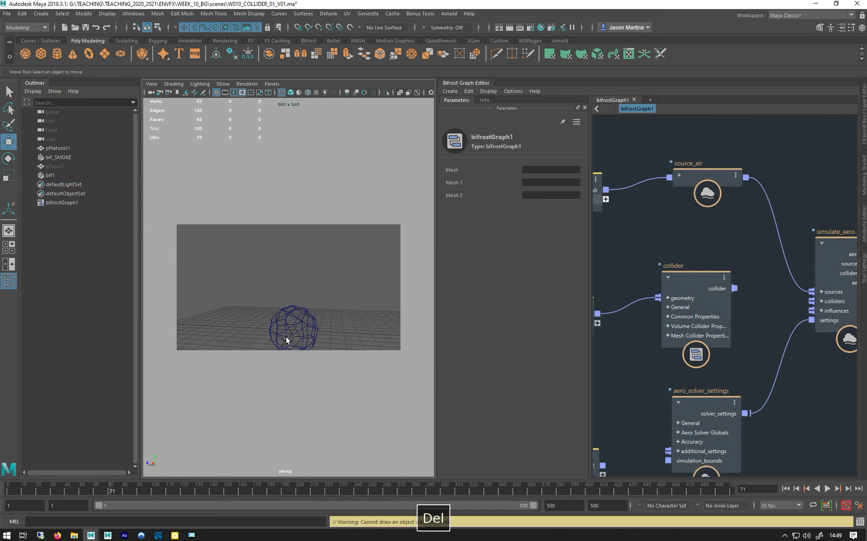
key(5)
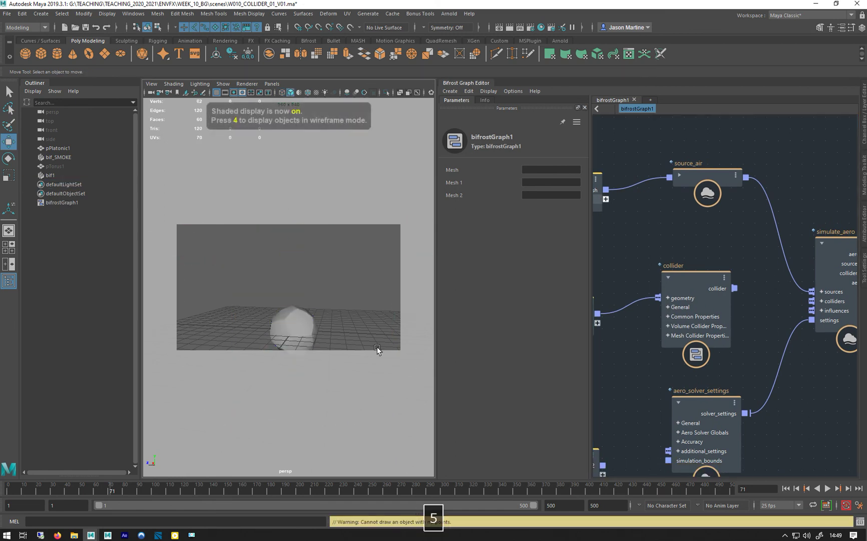
mouse_move(235, 319)
alt+mouse_down()
mouse_move(229, 291)
mouse_move(234, 312)
alt+mouse_up()
Read the aero_solver_settings documentation on style, simulation speed, buoyancy and velocity smoothness
alt+middle_drag(655, 401, 719, 314)
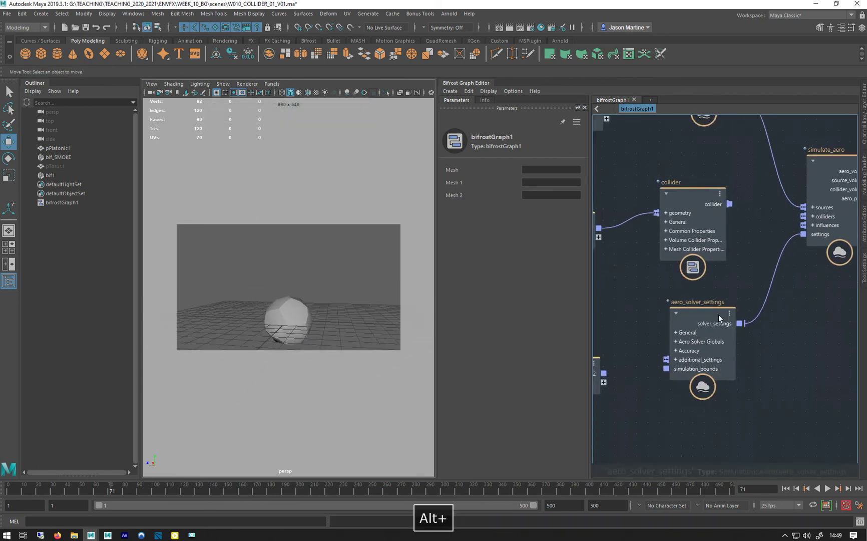
click(691, 323)
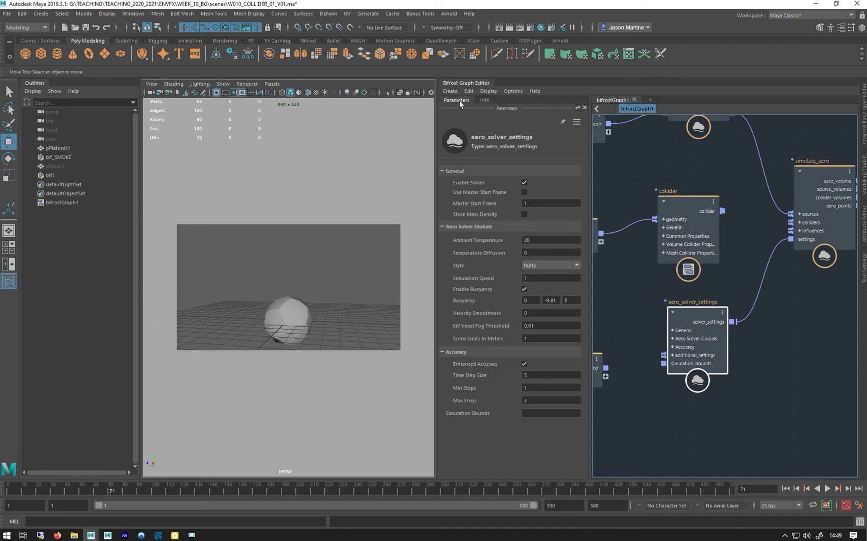
click(485, 100)
scroll(535, 257, down, 5)
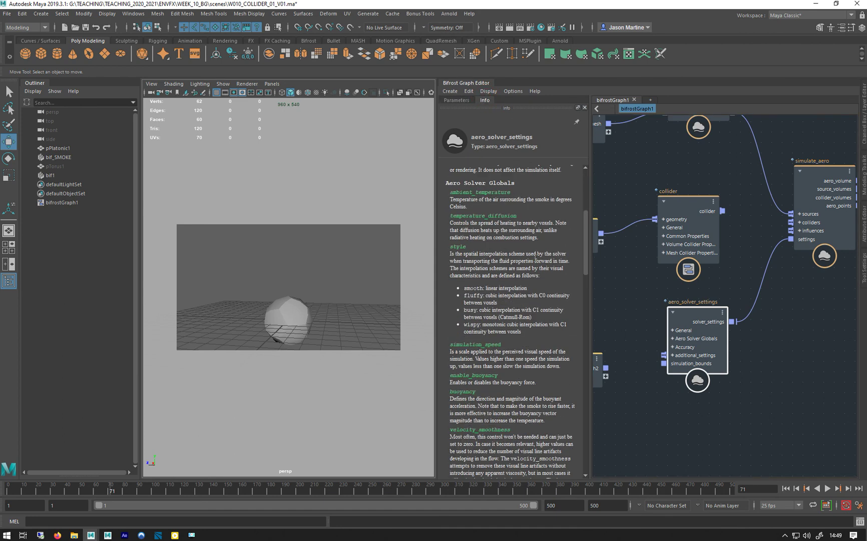
scroll(534, 257, down, 2)
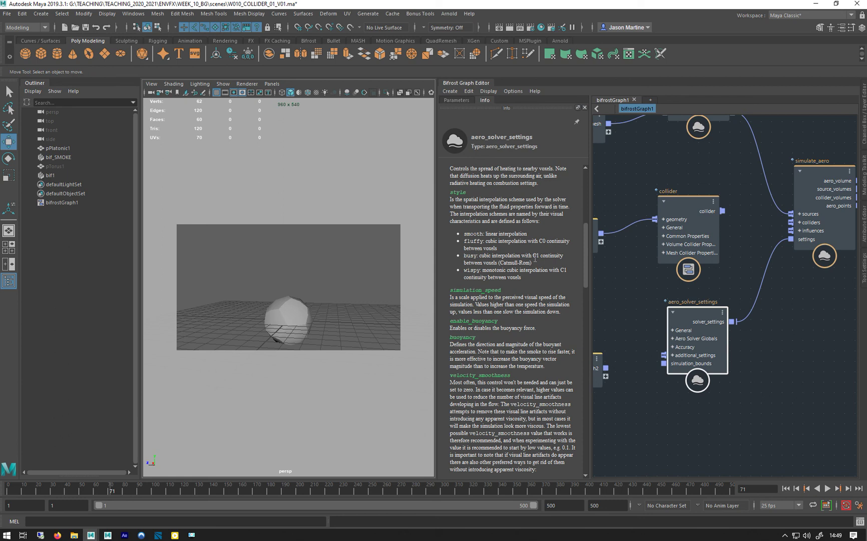
drag(584, 270, 586, 299)
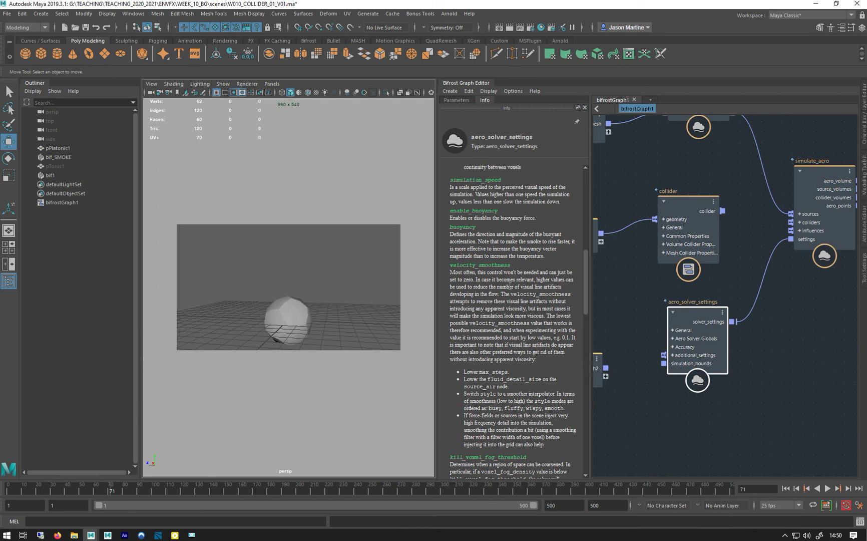
Set Scene Units In Meters on aero_solver_settings to .01
click(457, 100)
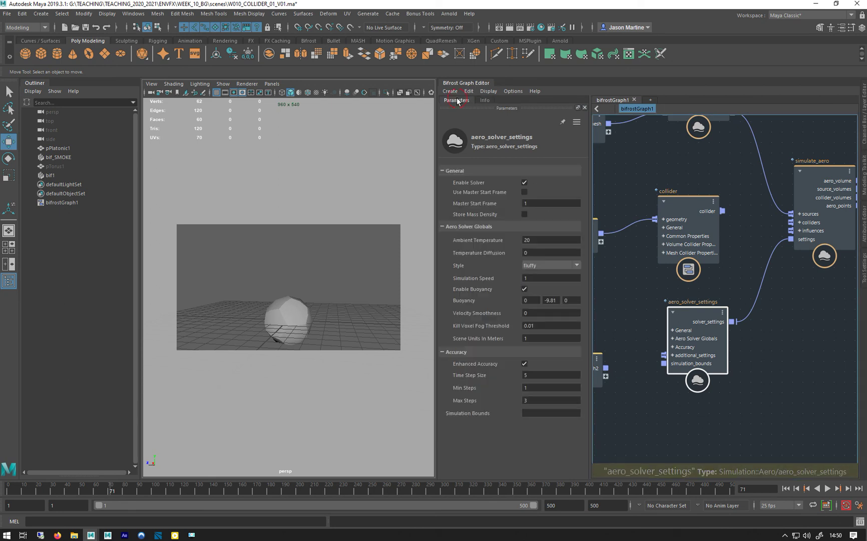
double_click(533, 338)
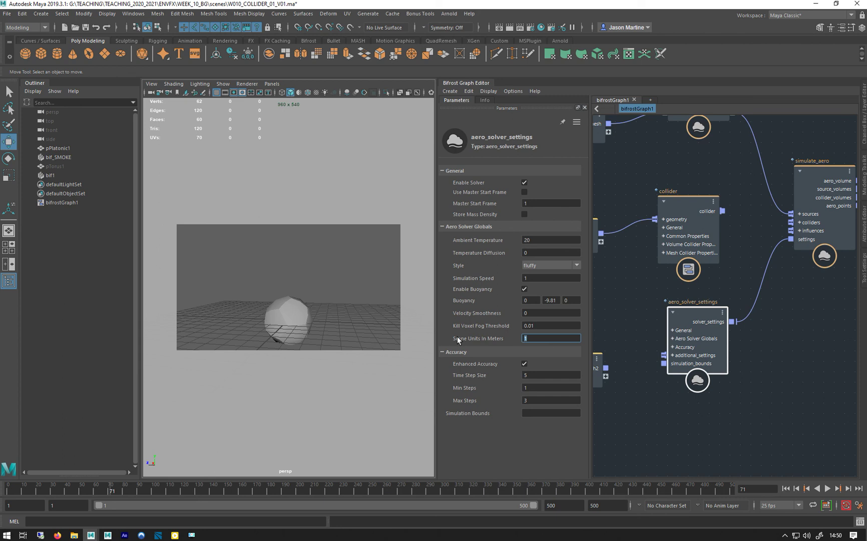
text(.1)
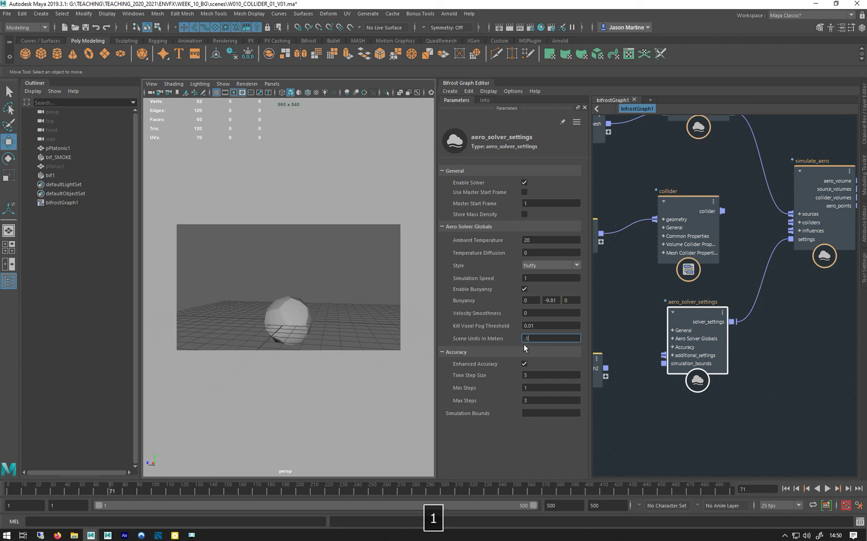
key(Return)
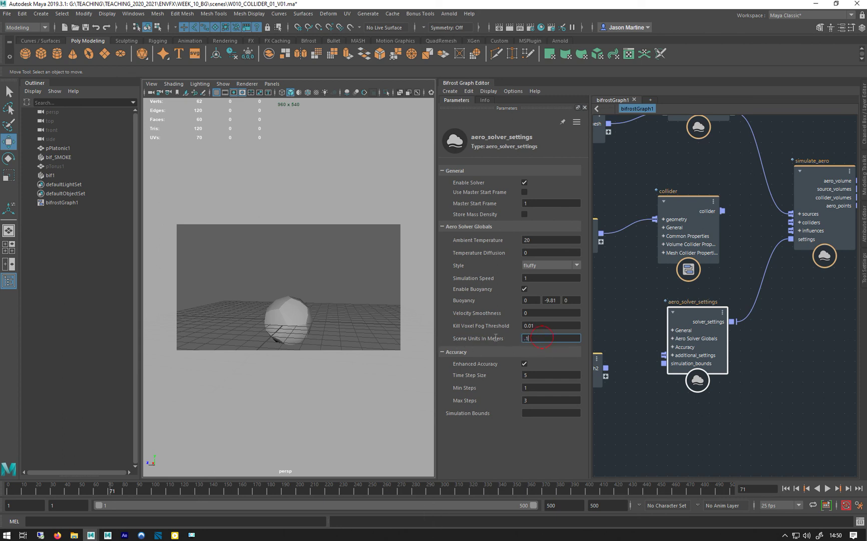
text(01)
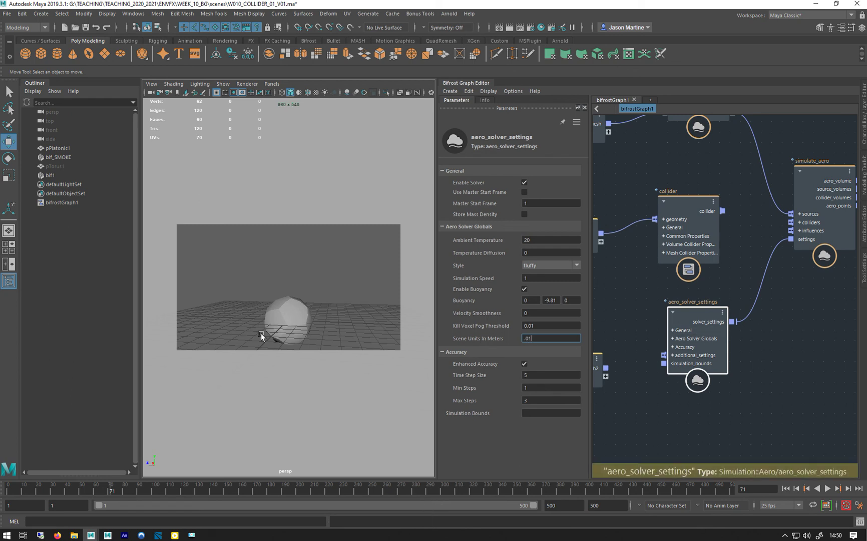
Play the simulation from the first frame to check how the smoke rises, and stop it around frame 40
click(785, 489)
click(827, 488)
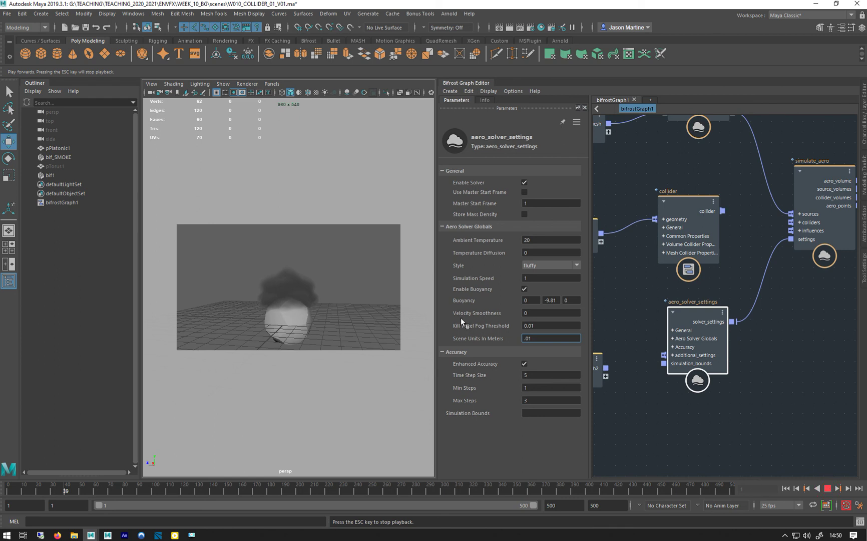
key(Escape)
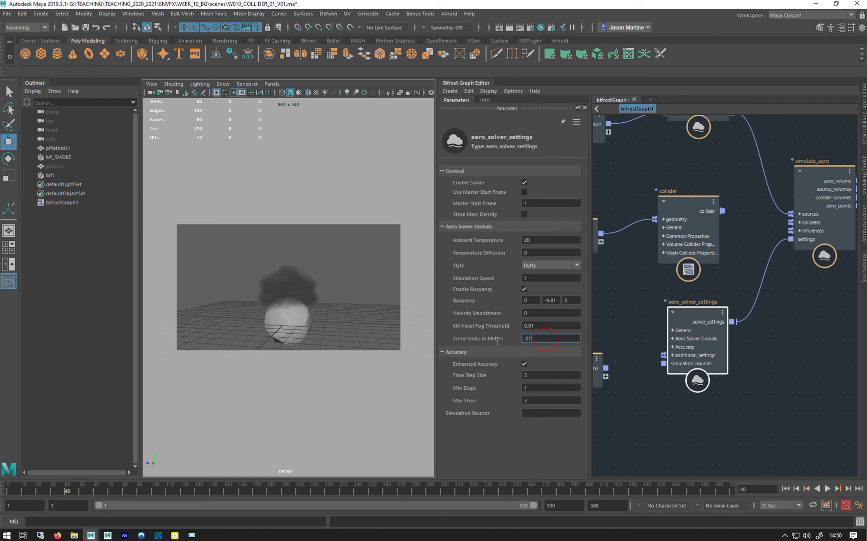
Try a Scene Units In Meters value of 0, and restore it to 1
key(ctrl+a)
text(0)
key(Return)
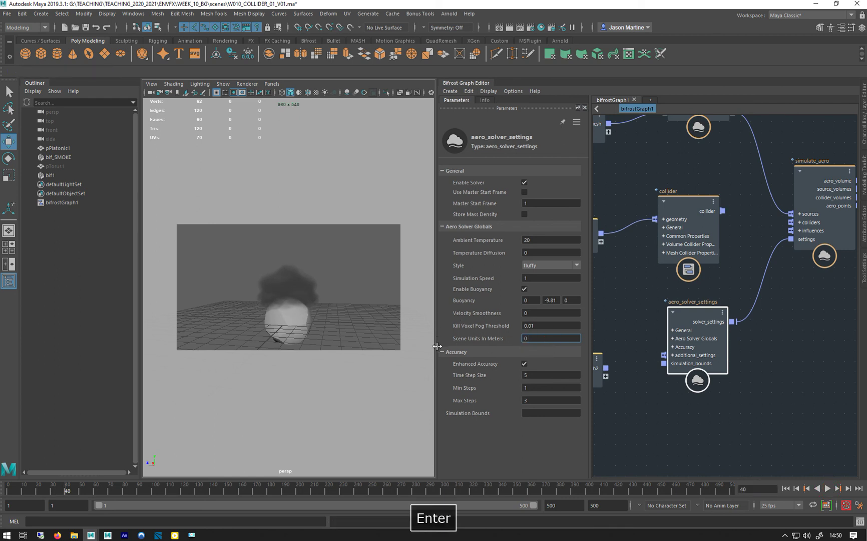
text(1)
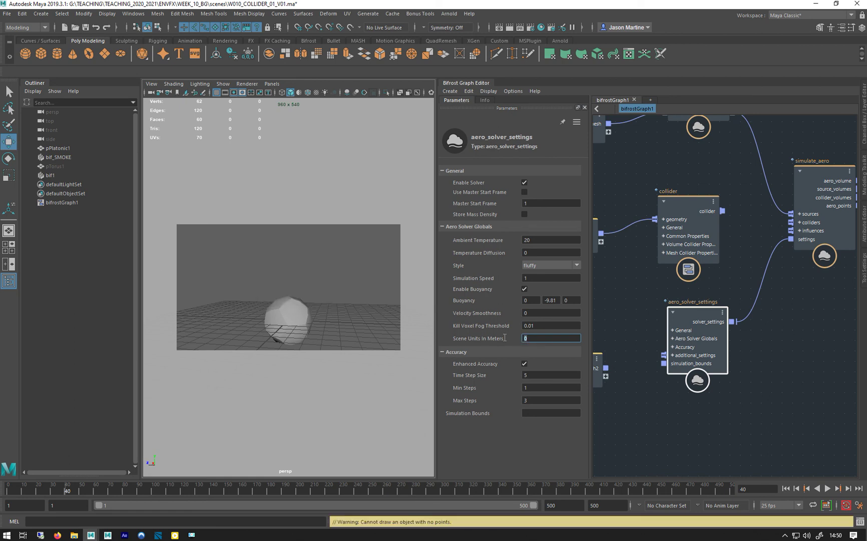
key(Return)
Compare the Kill Voxel Fog Threshold of aero_solver_settings with the Fog Density parameter of source_air
click(531, 326)
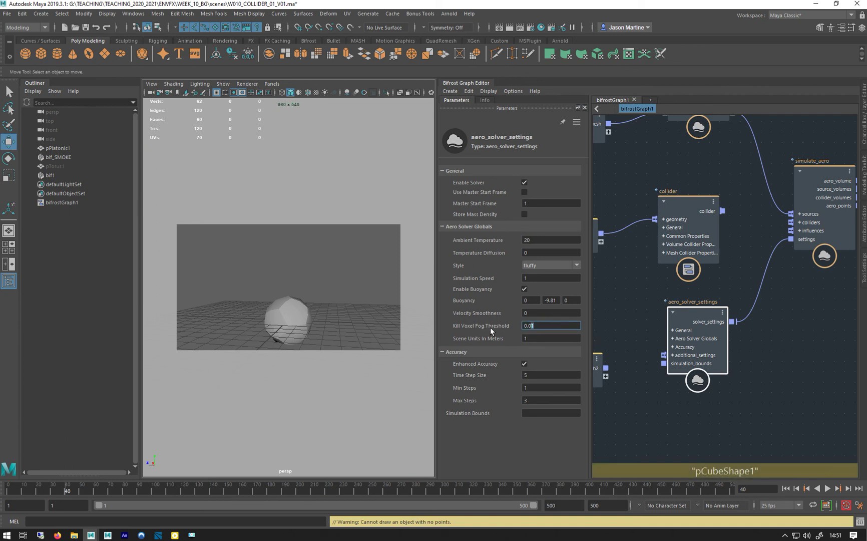
middle_drag(655, 216, 715, 152)
click(715, 152)
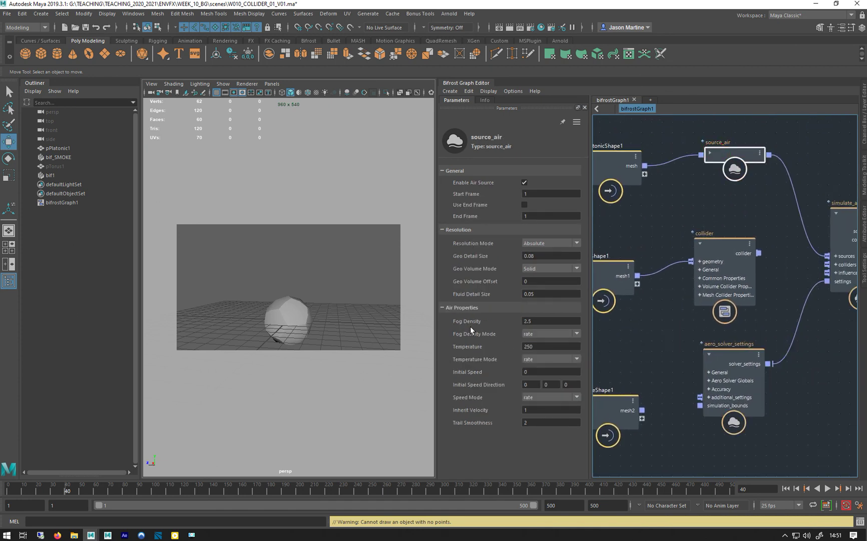
click(716, 358)
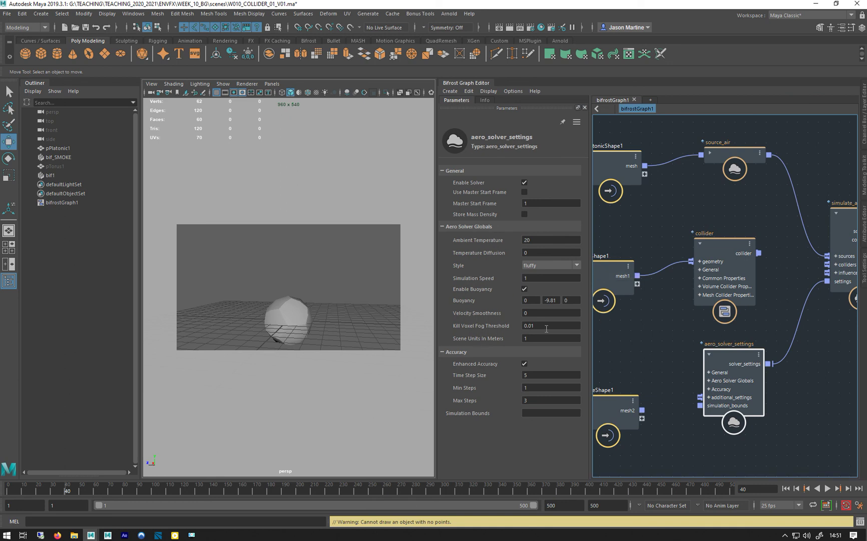
middle_drag(644, 217, 625, 214)
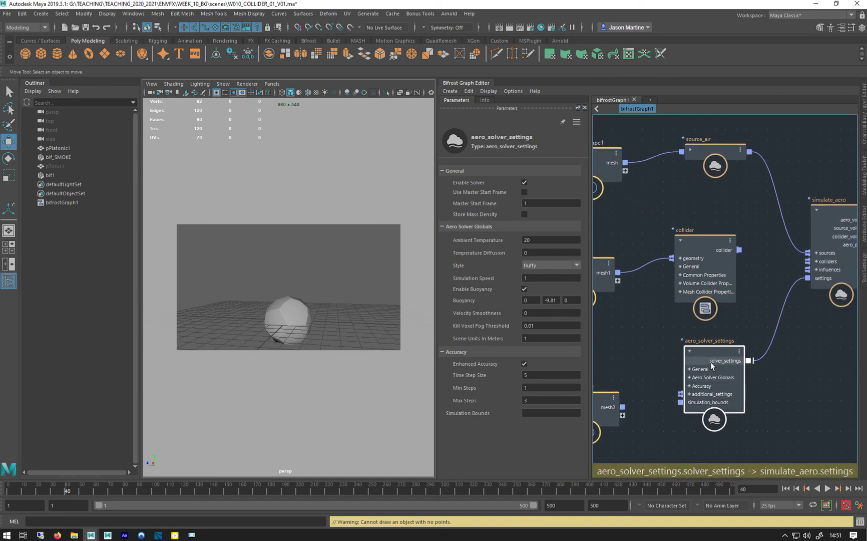